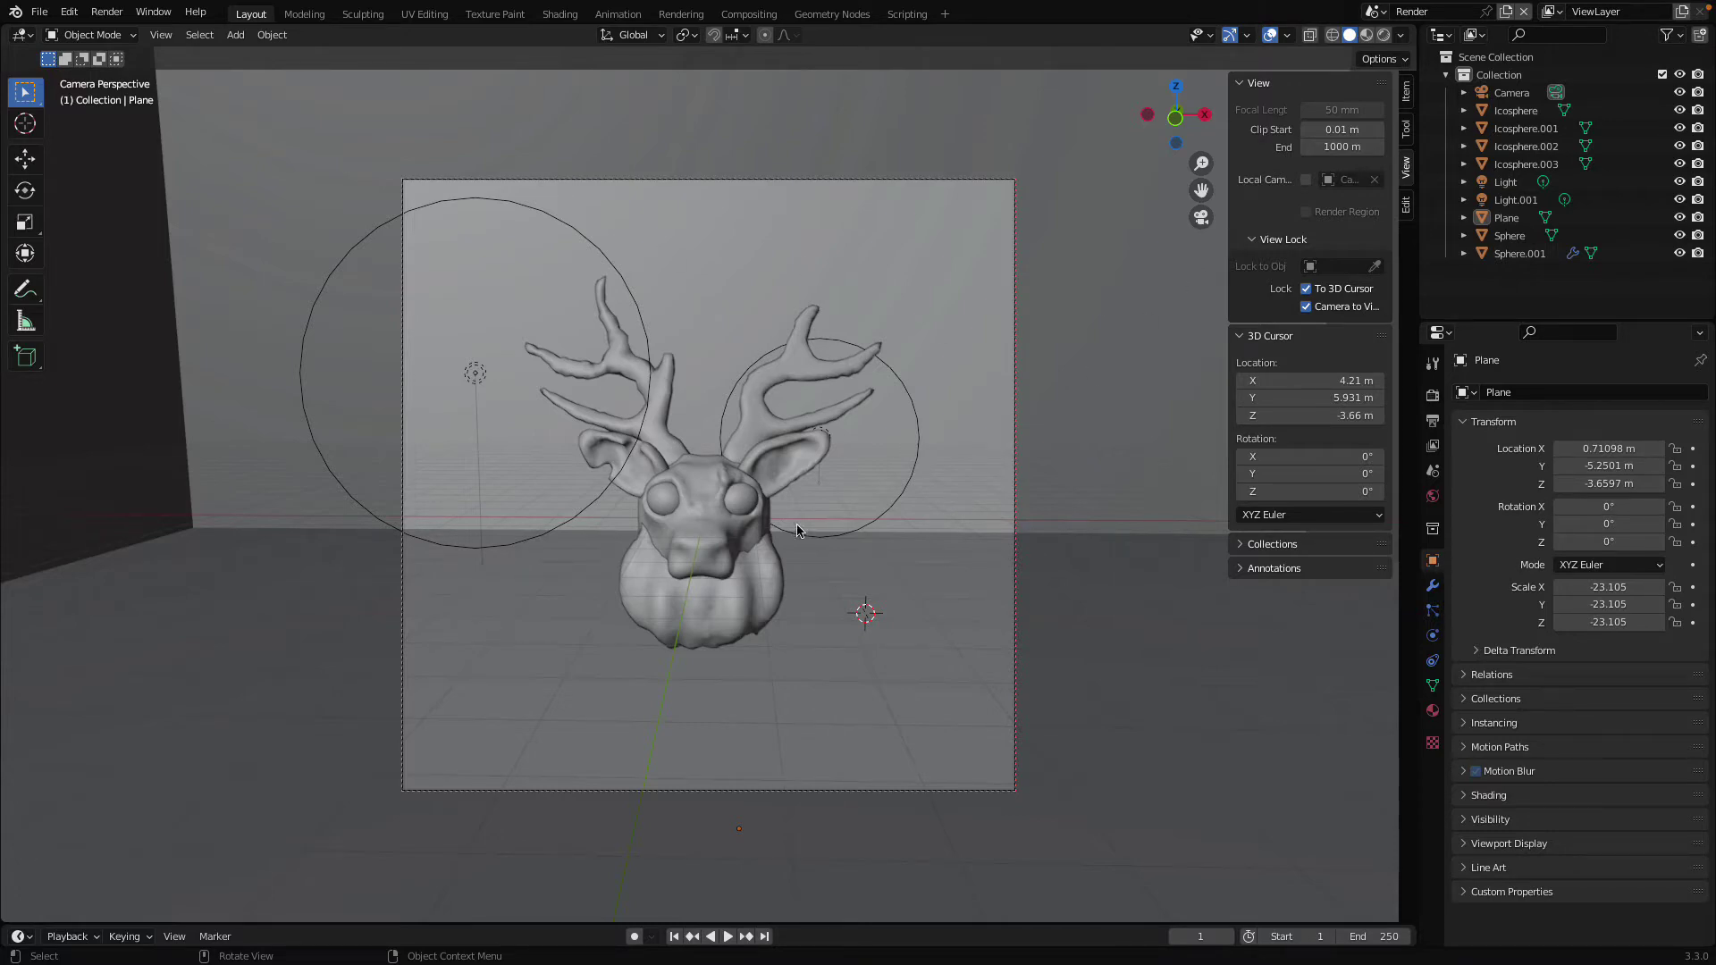
- Orbit the scene, then frame the deer head in front orthographic view with the sidebar hidden
click(1201, 218)
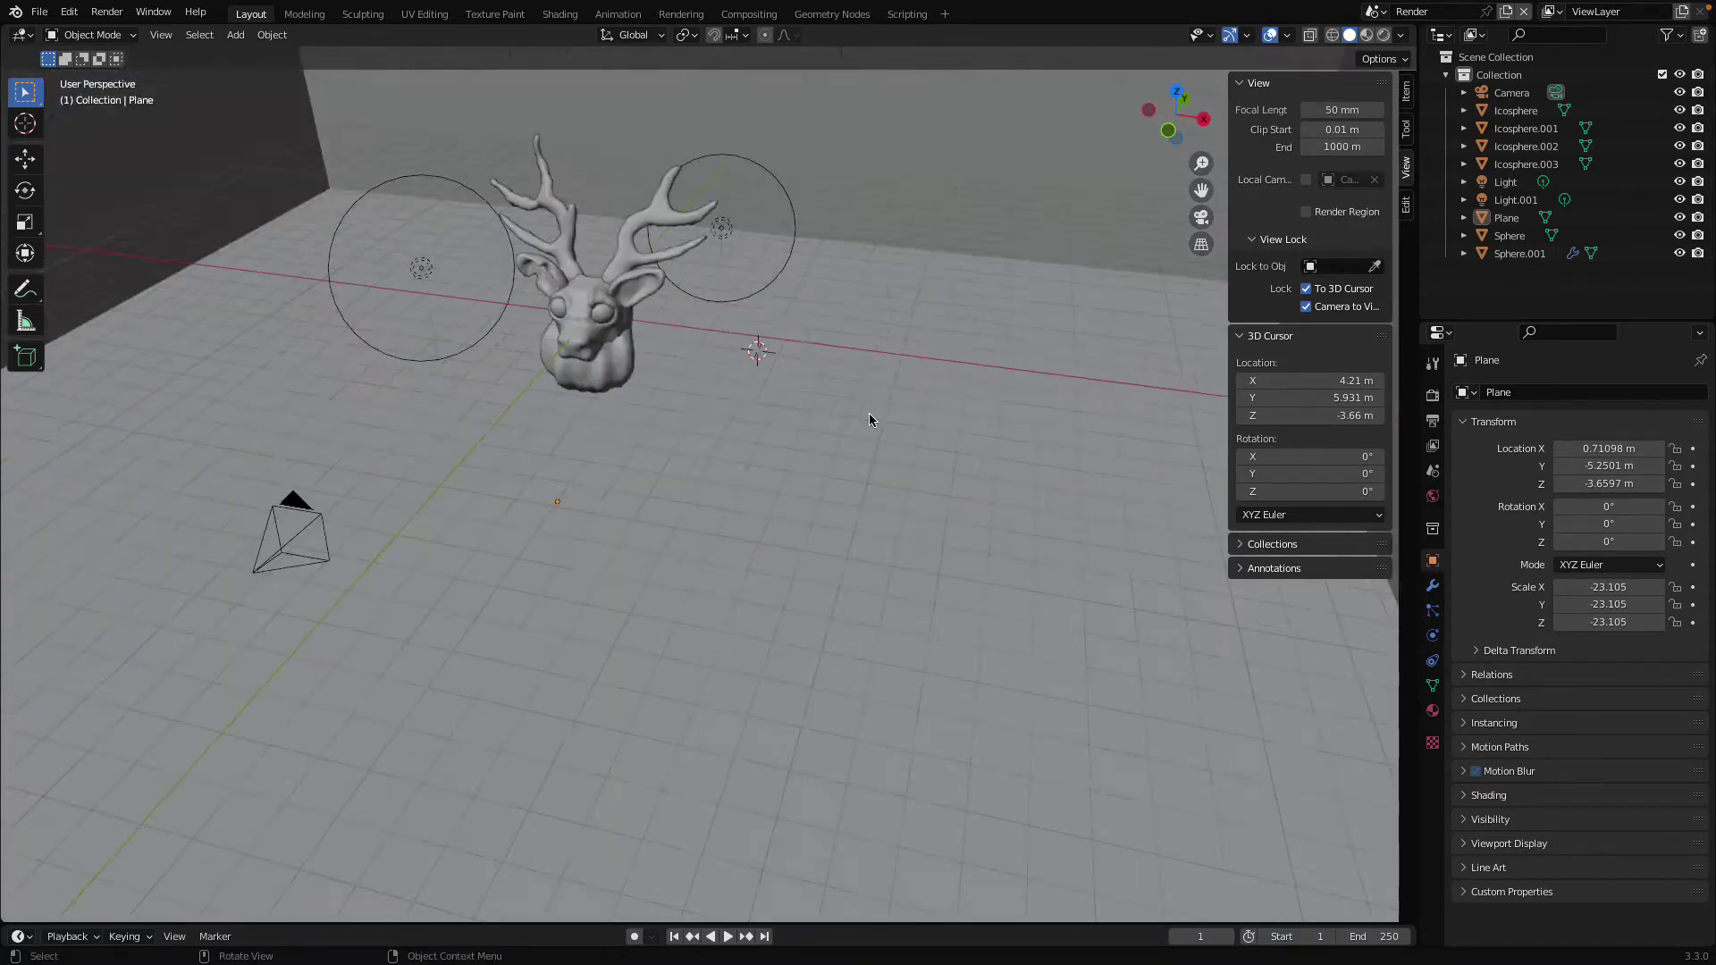
middle_drag(868, 420, 755, 389)
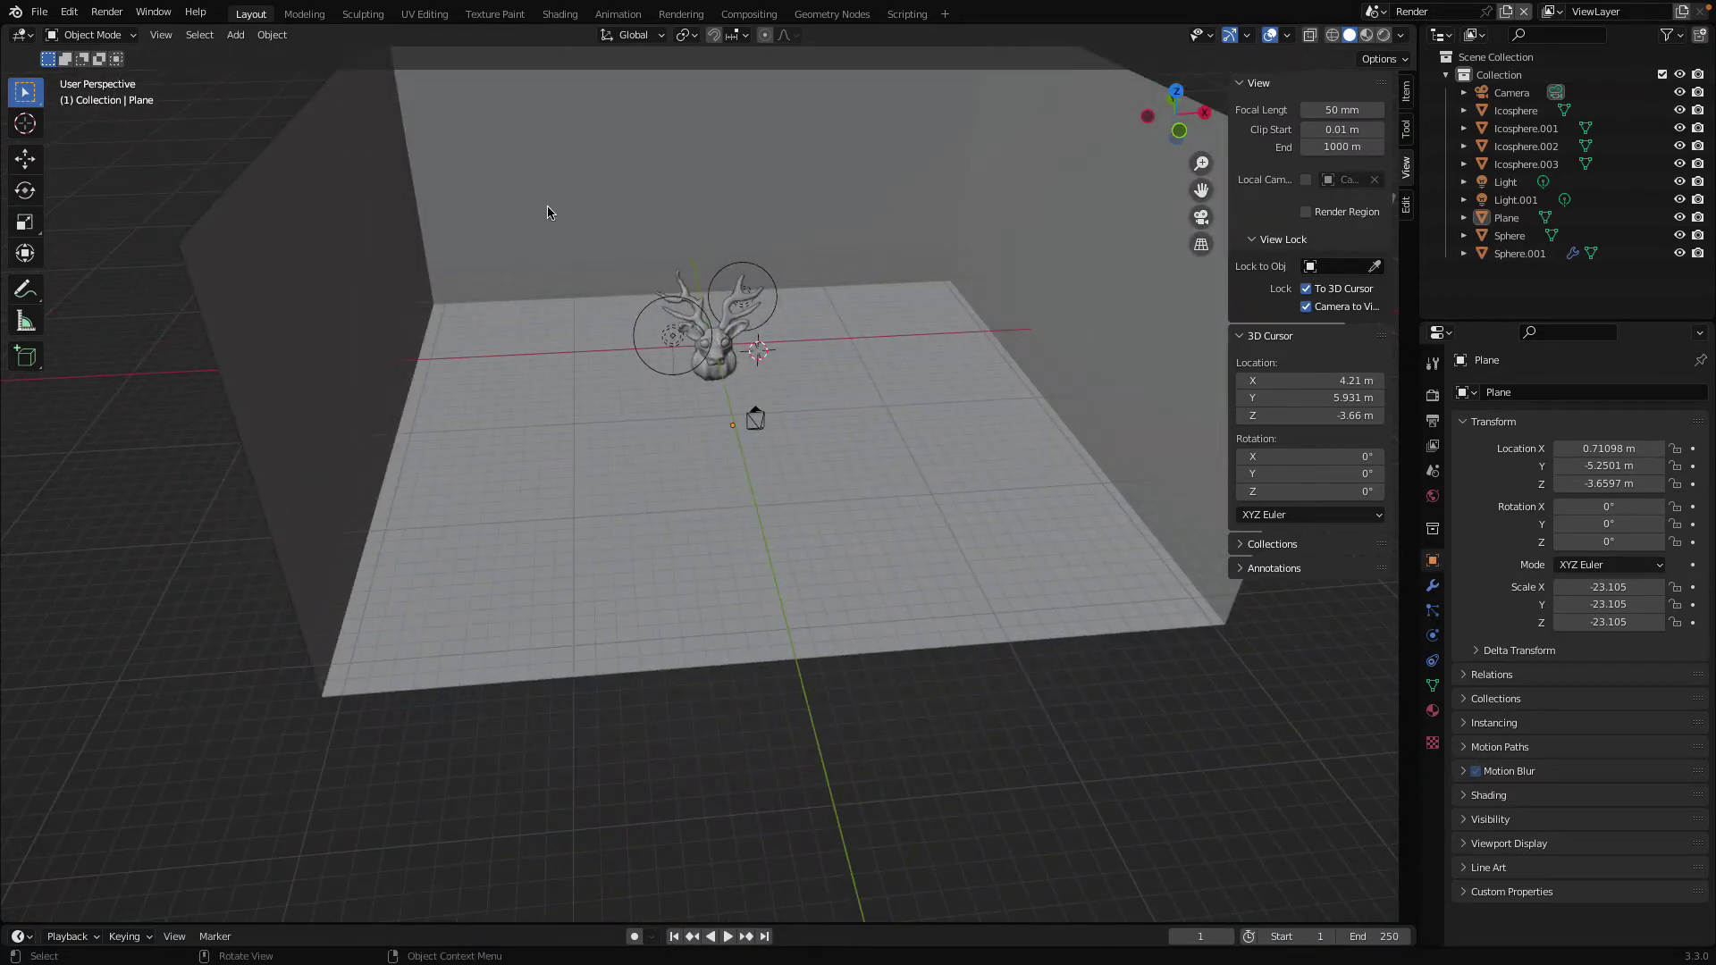
middle_drag(548, 212, 653, 216)
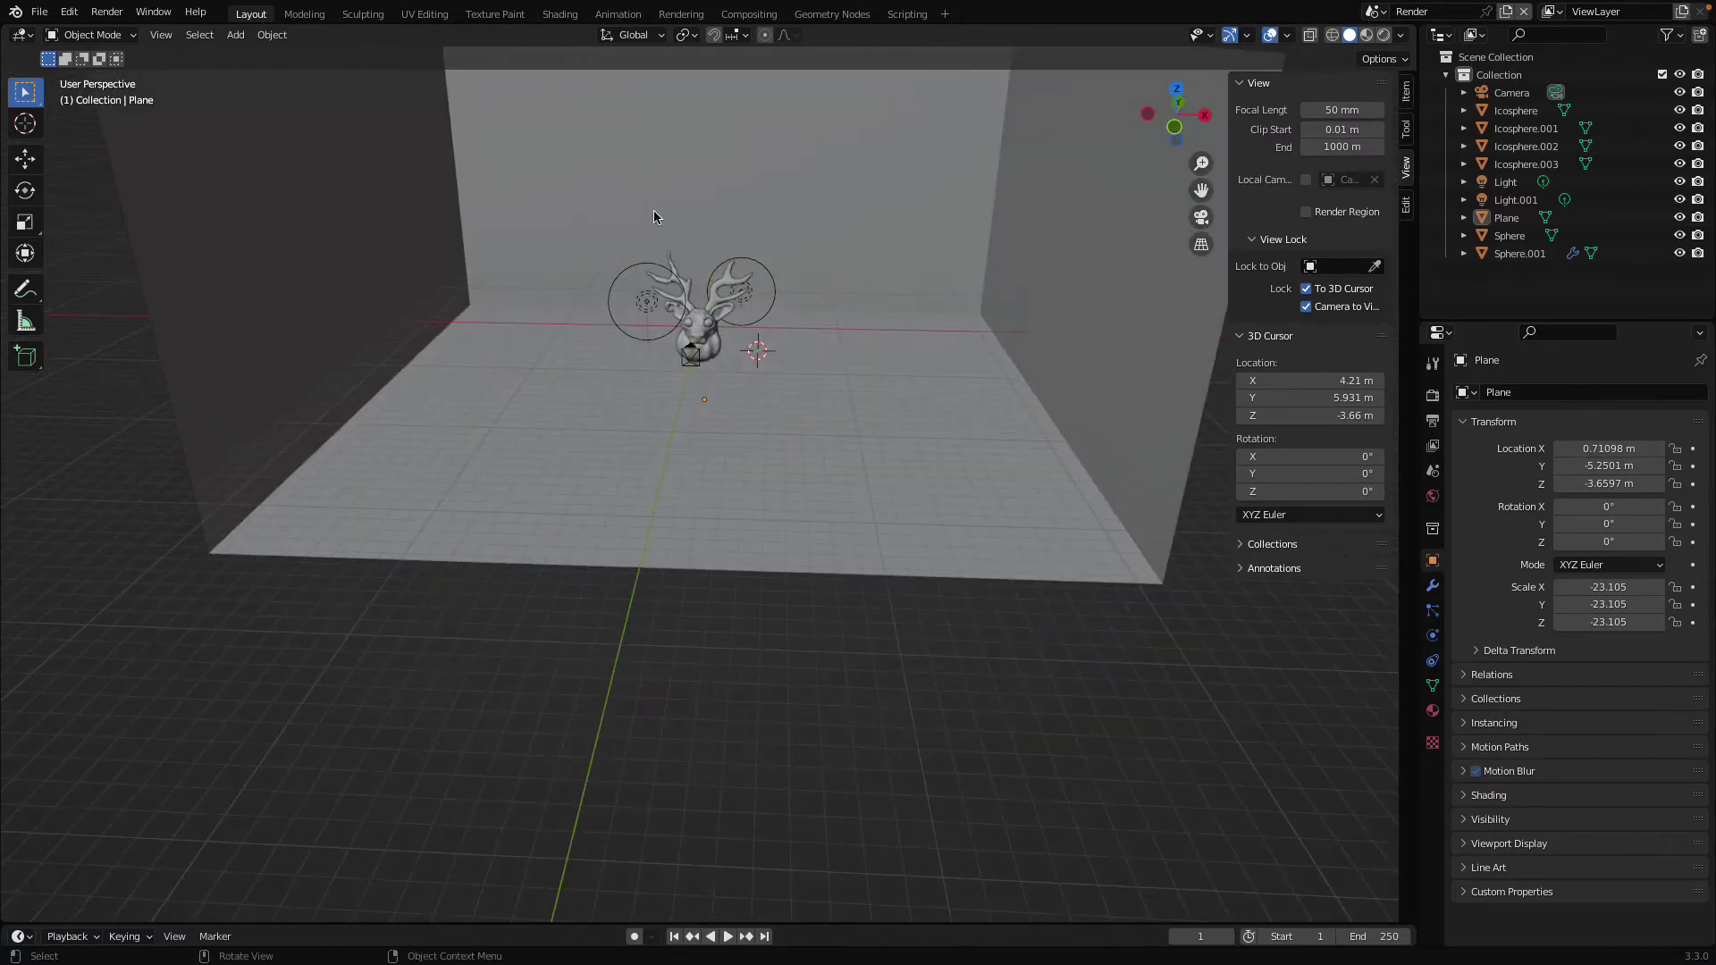
key(KP_1)
scroll(652, 209, up, 5)
mouse_move(716, 297)
shift+middle_down()
mouse_move(938, 672)
mouse_move(919, 564)
shift+middle_up()
key(n)
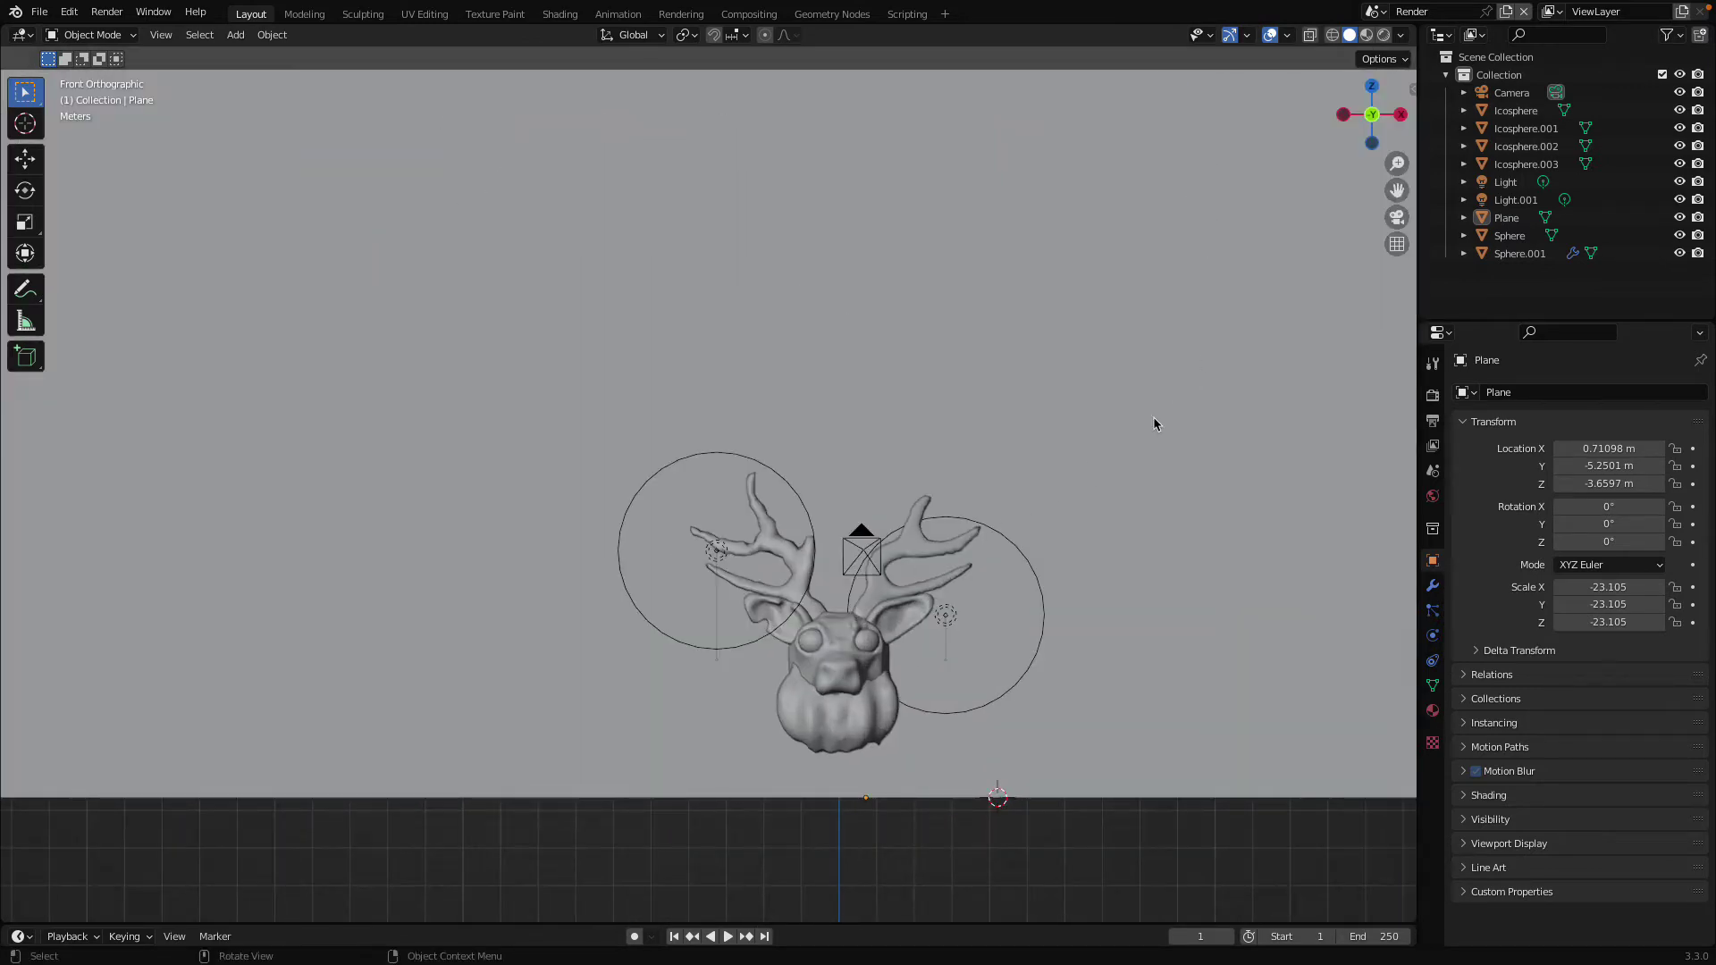
click(1398, 218)
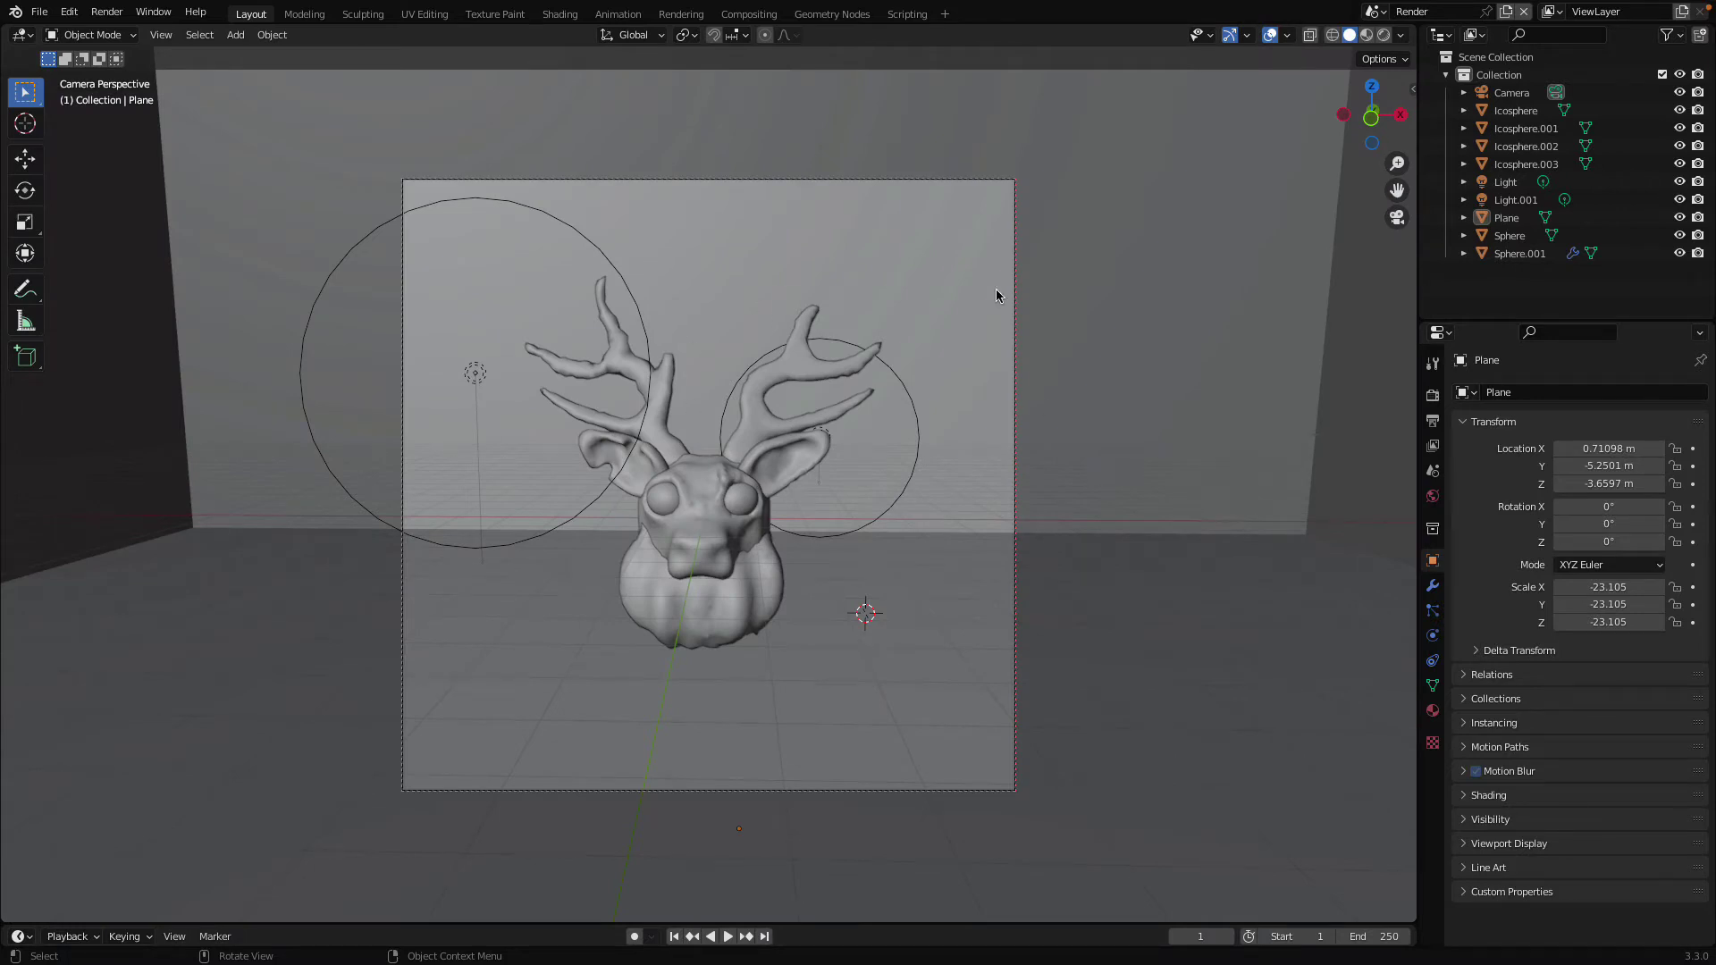
- In Render Properties under Film, tick Transparent and Transparent Glass
click(1398, 218)
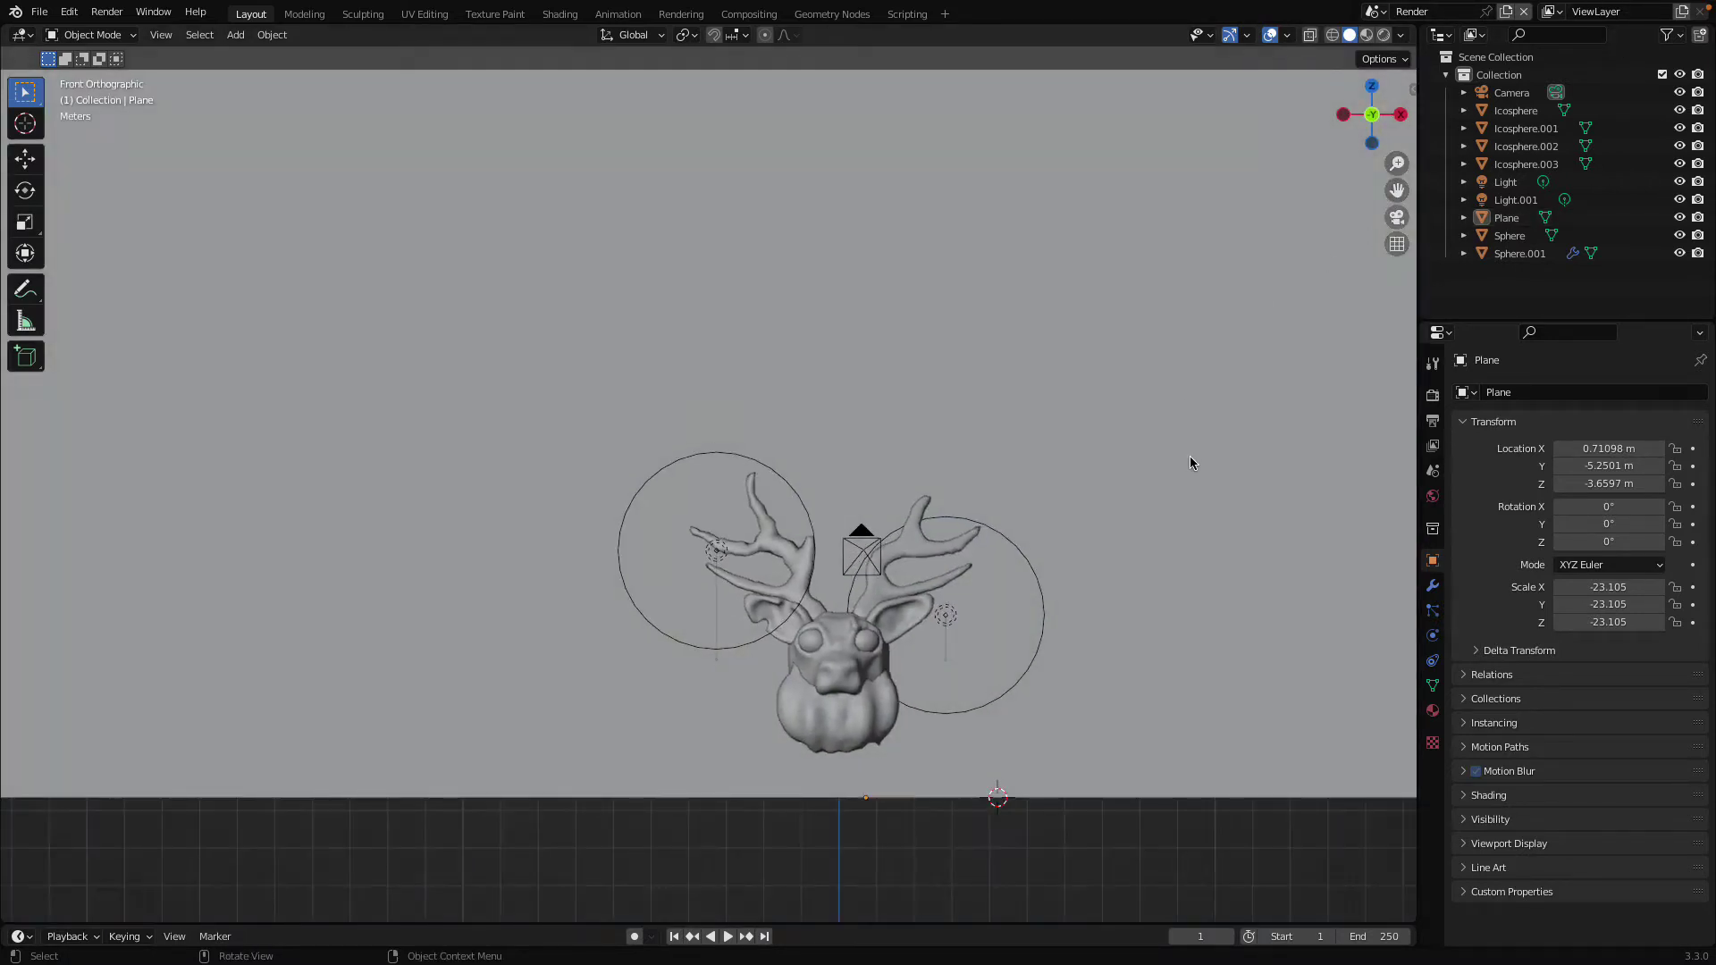
click(1433, 396)
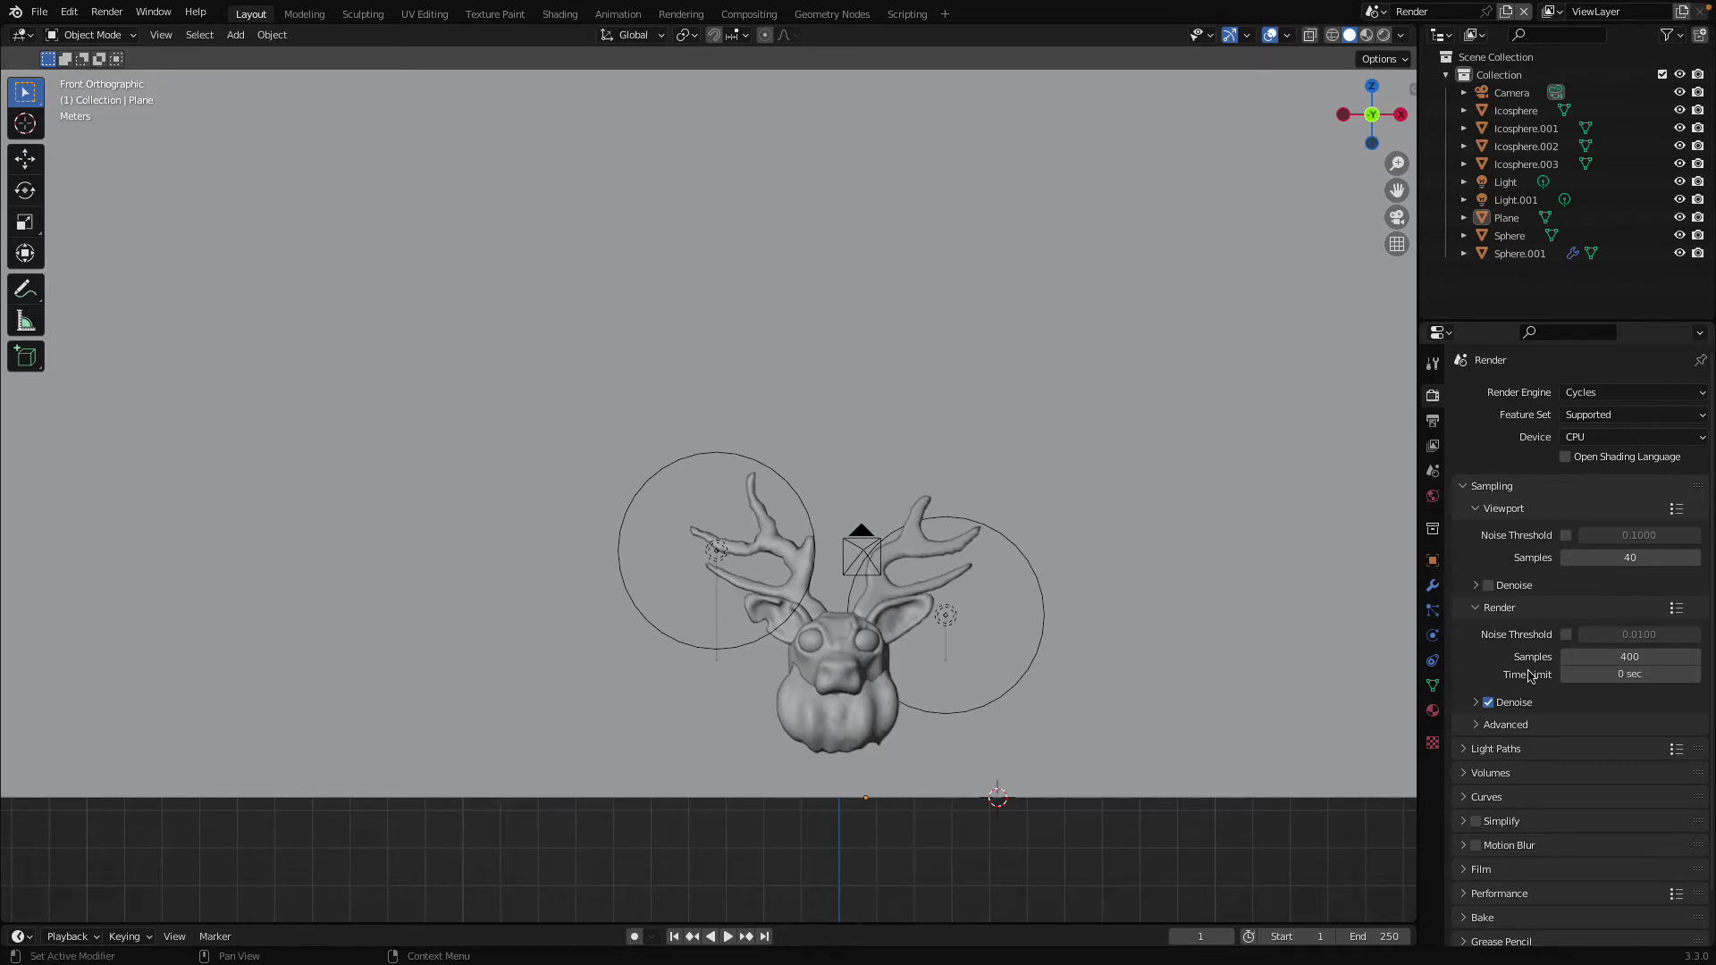
scroll(1530, 677, down, 2)
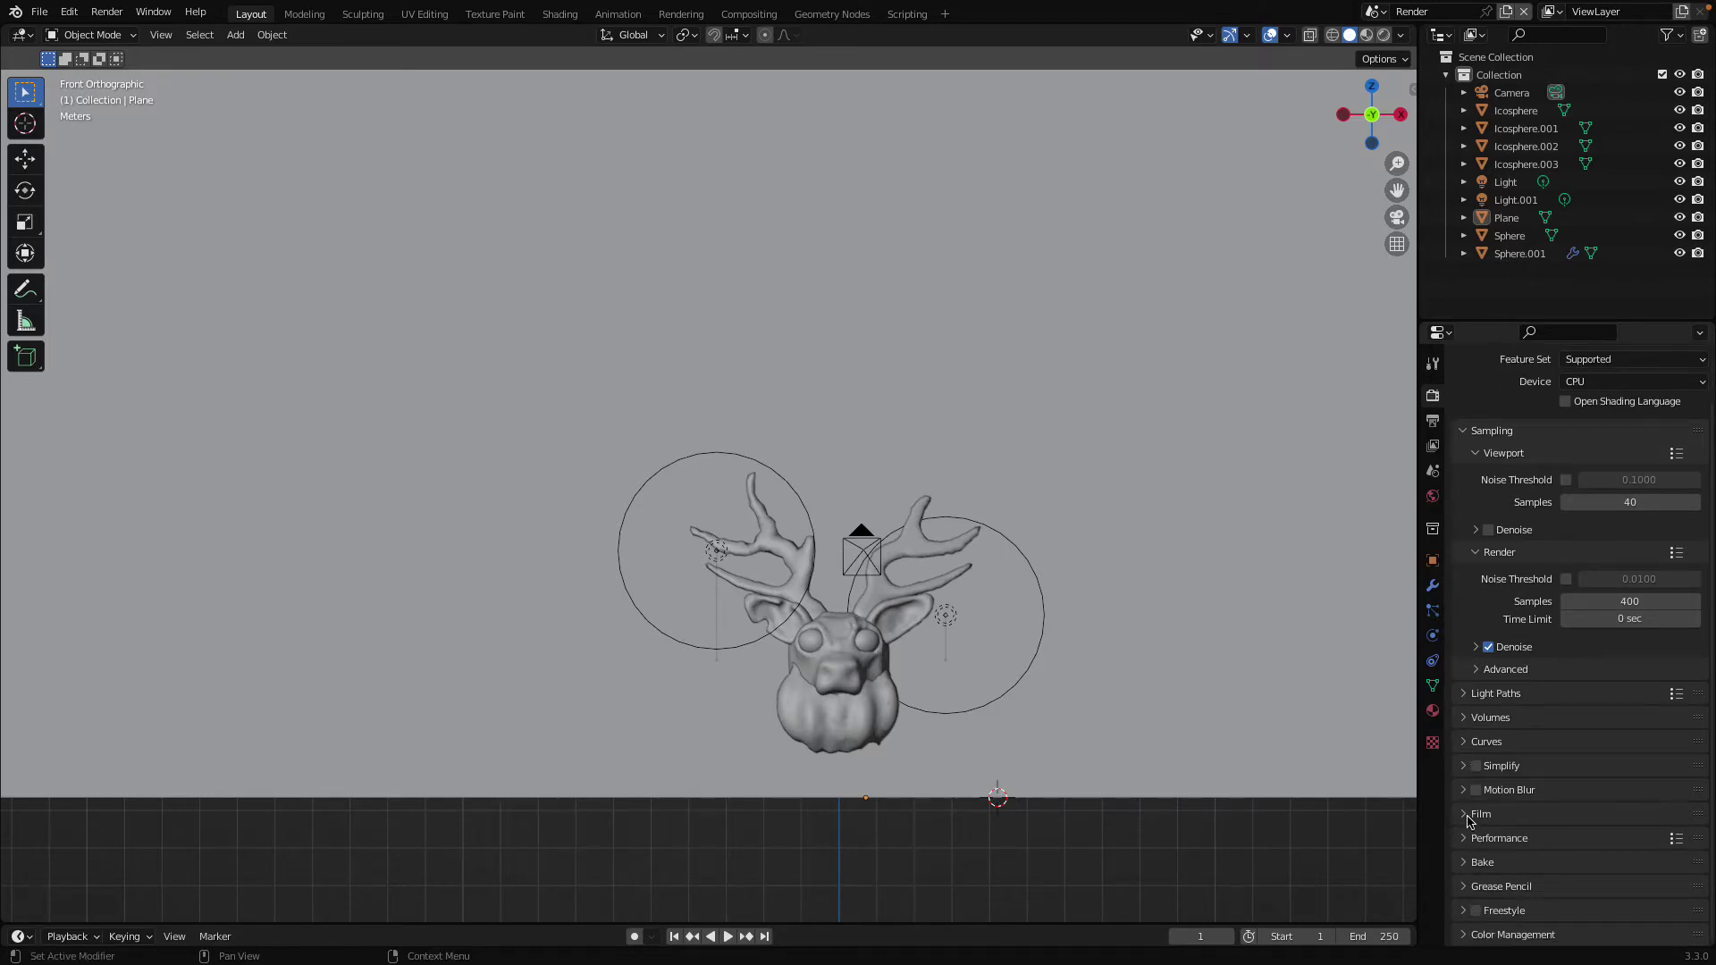
click(1470, 814)
scroll(1596, 635, down, 5)
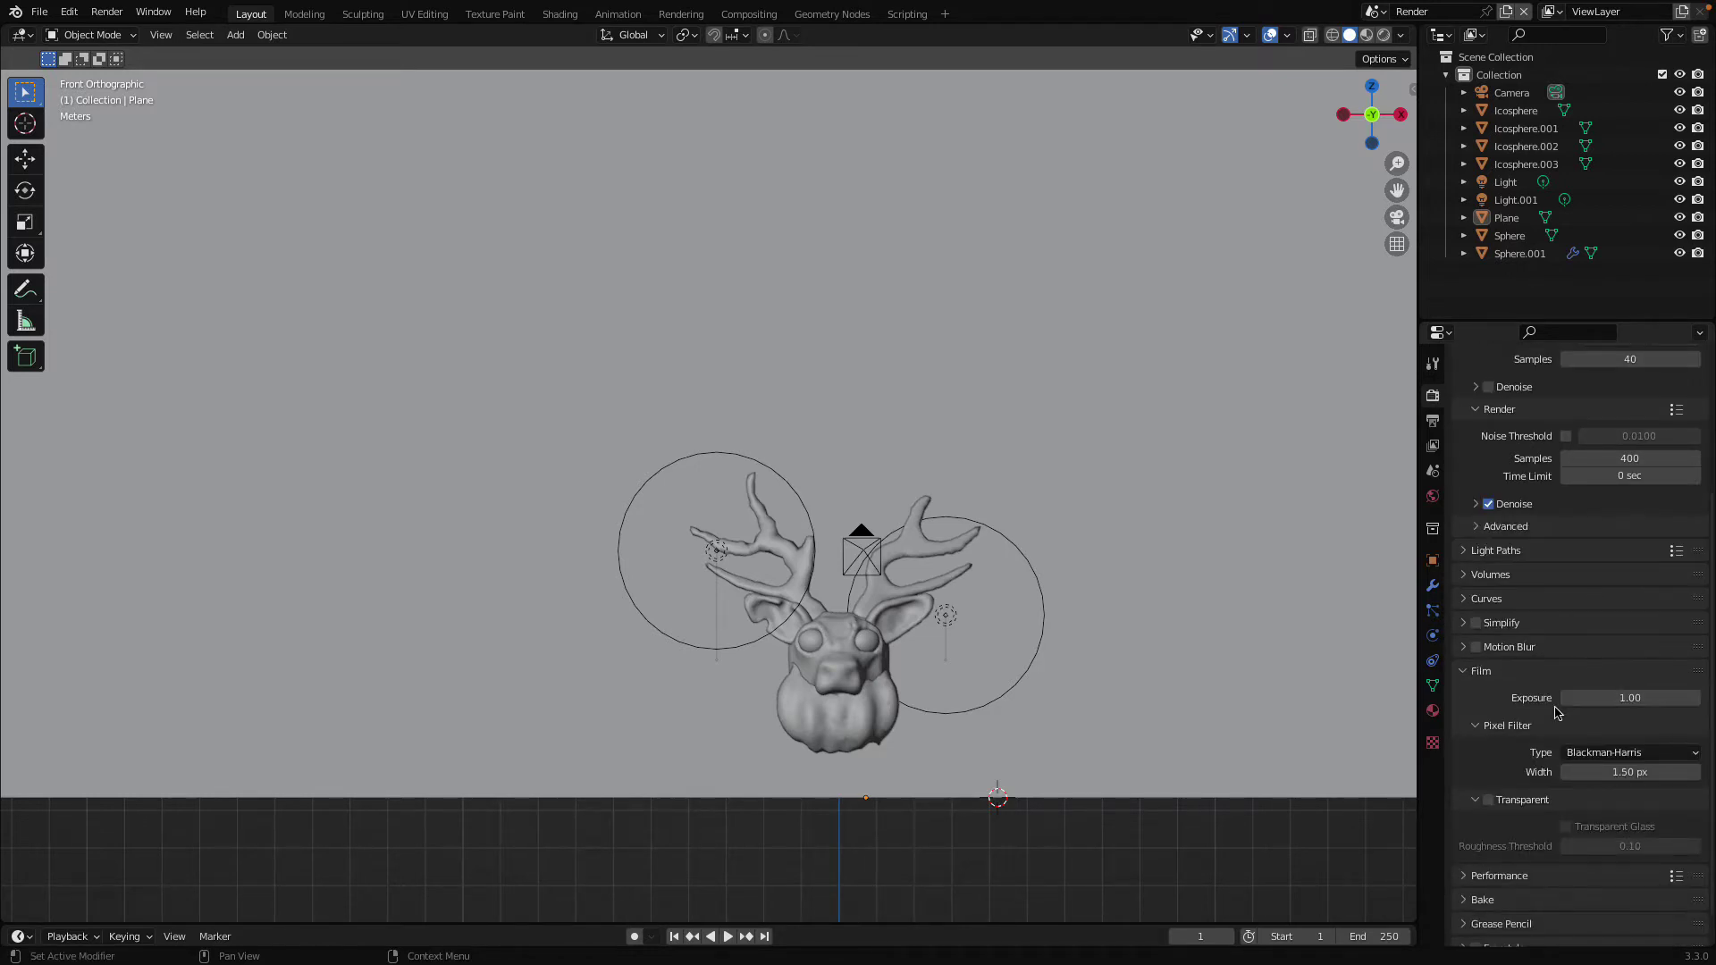
click(1494, 802)
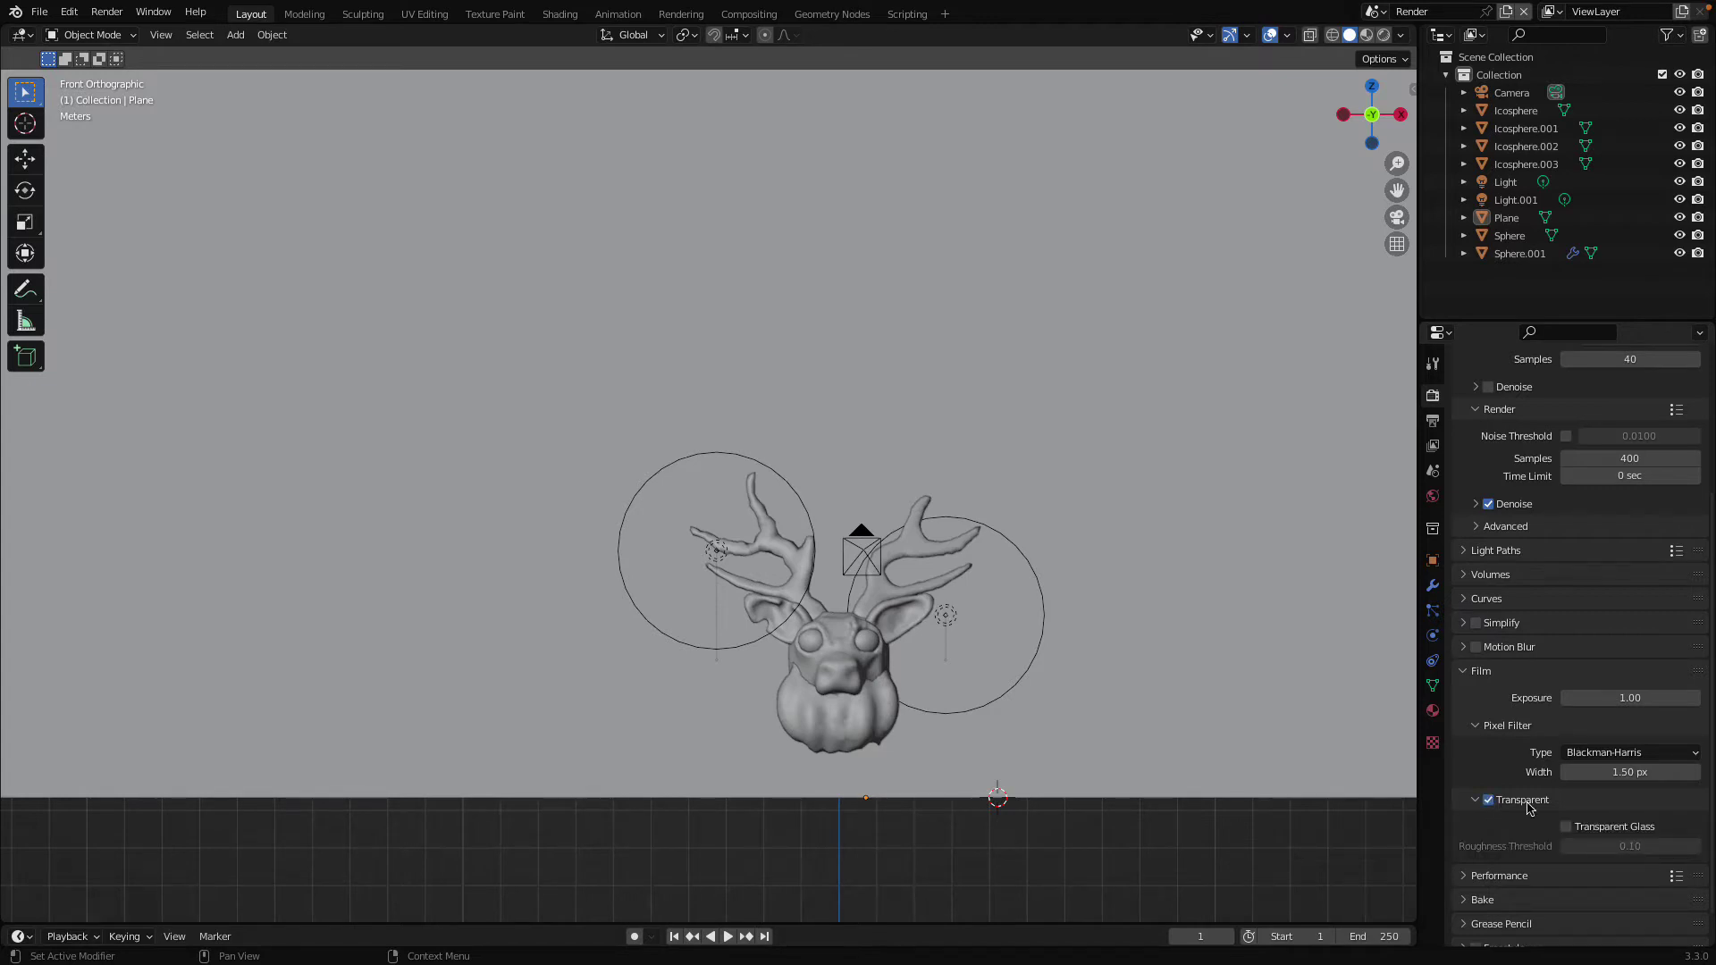
click(1566, 826)
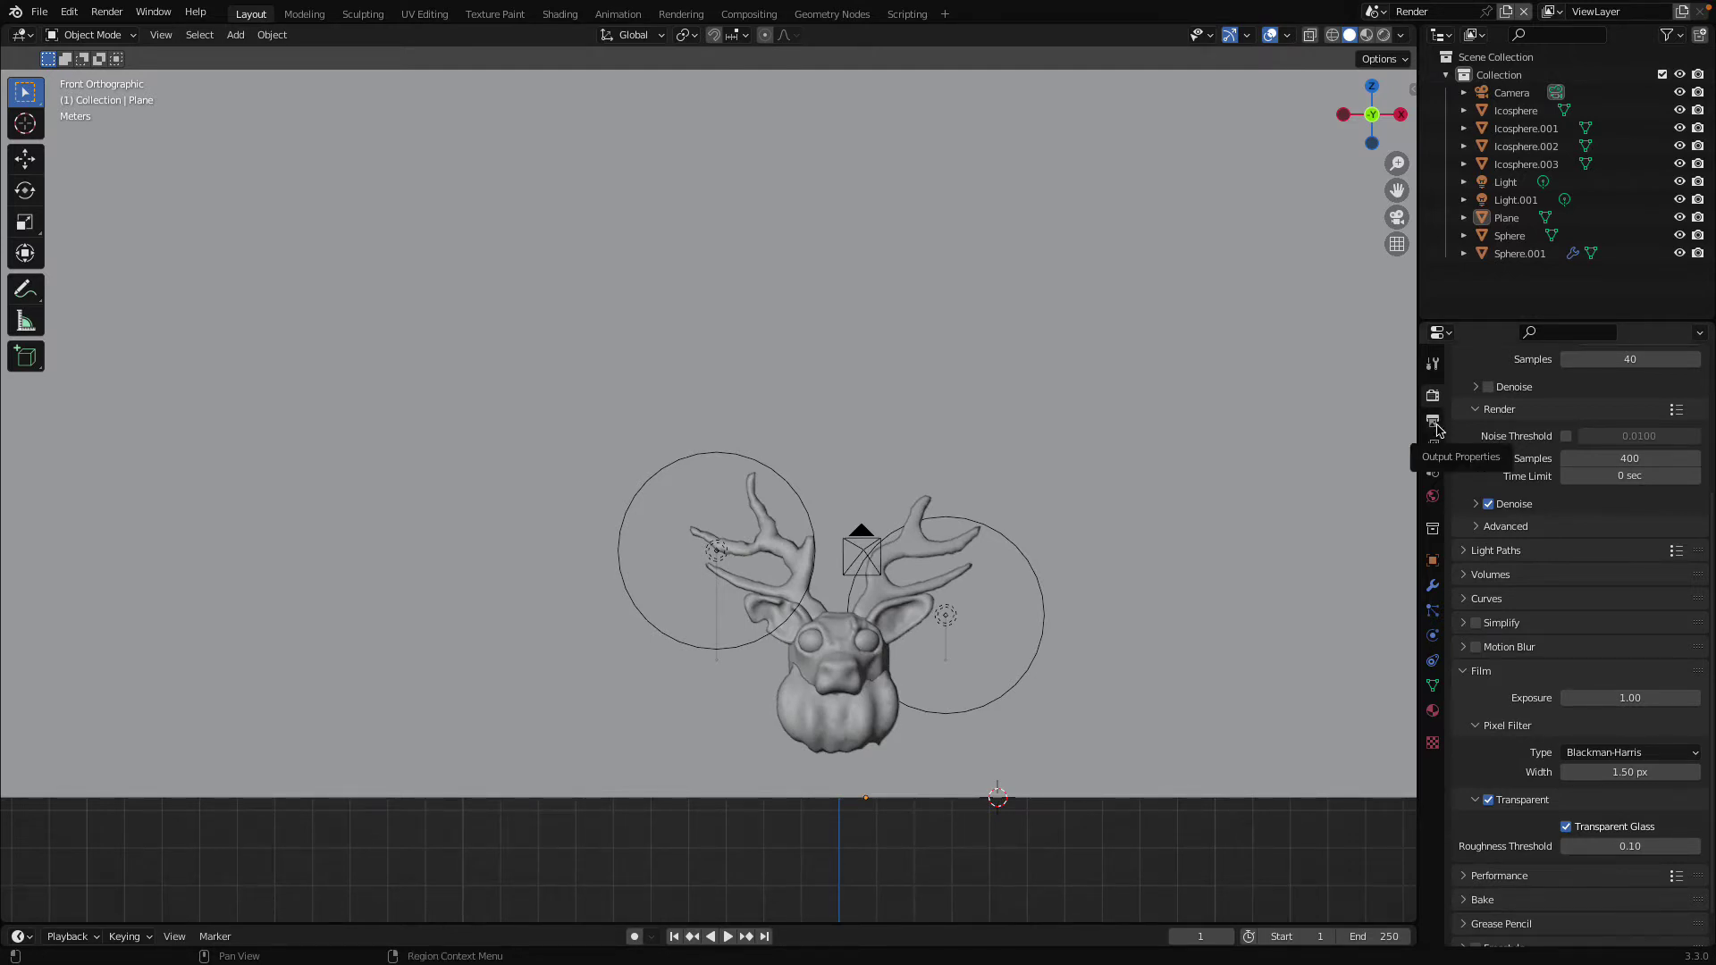
- Orbit out to see the whole room and switch the viewport to Rendered shading
scroll(1128, 411, down, 3)
mouse_move(1128, 411)
middle_down()
mouse_move(1155, 438)
mouse_move(1213, 383)
middle_up()
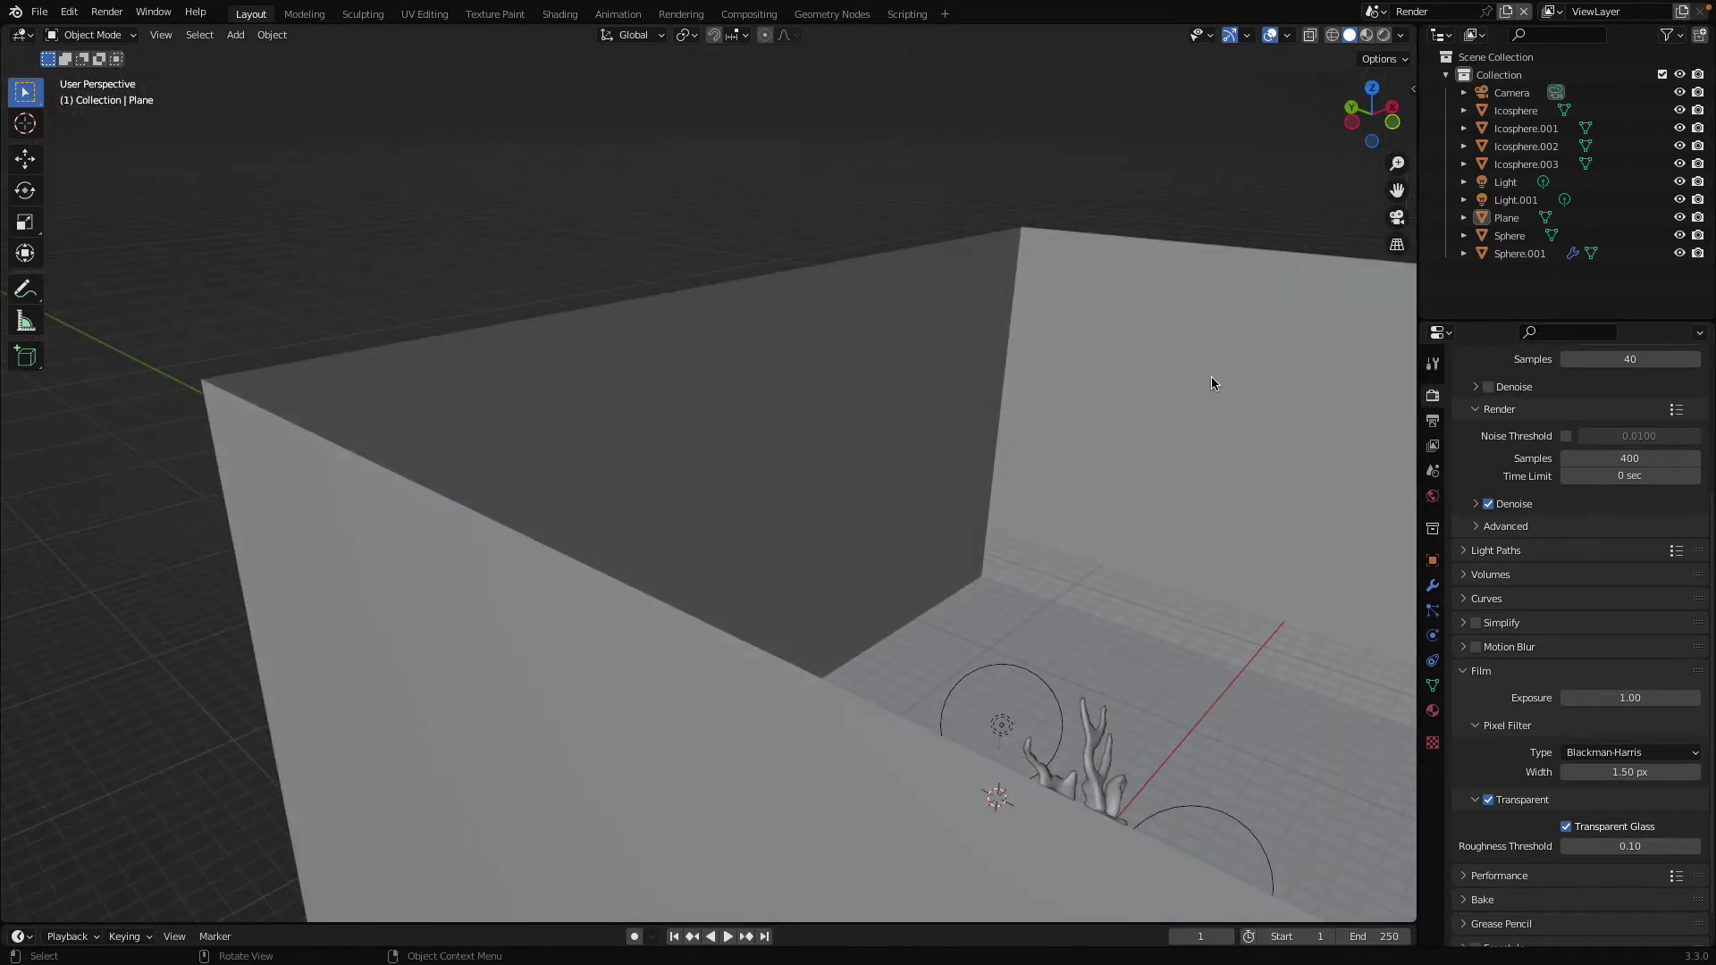
scroll(1071, 413, down, 2)
scroll(1104, 490, down, 2)
mouse_move(1113, 533)
middle_down()
mouse_move(726, 359)
mouse_move(802, 486)
middle_up()
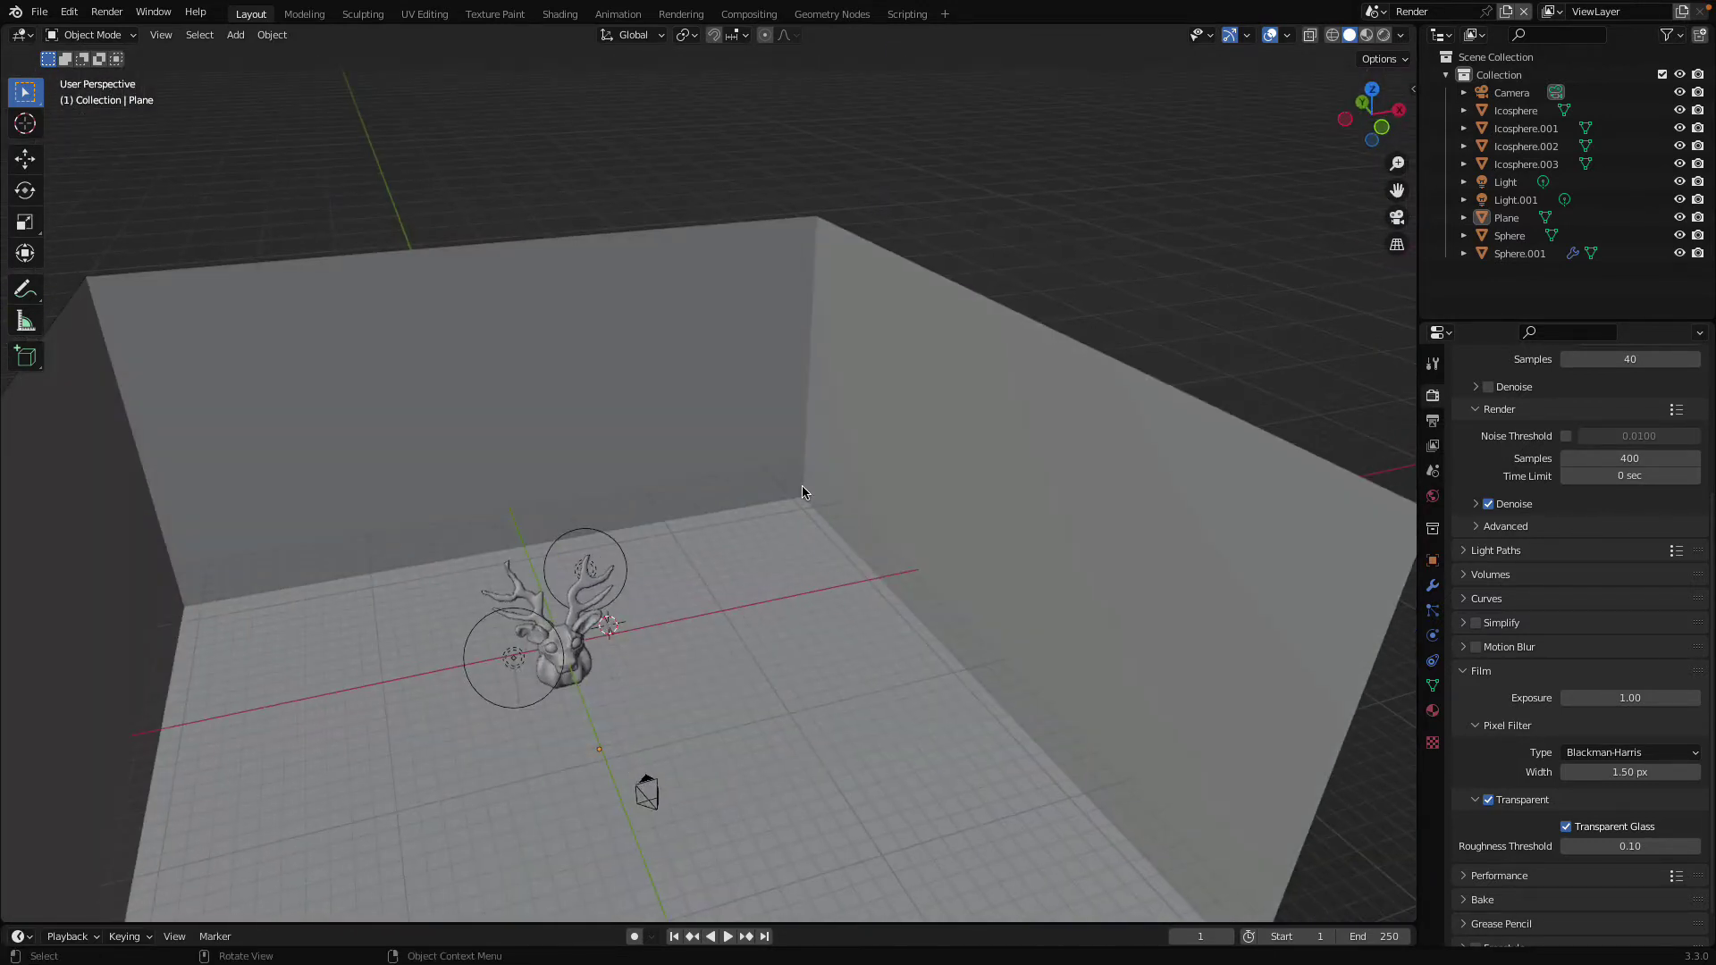
click(1397, 217)
click(1383, 34)
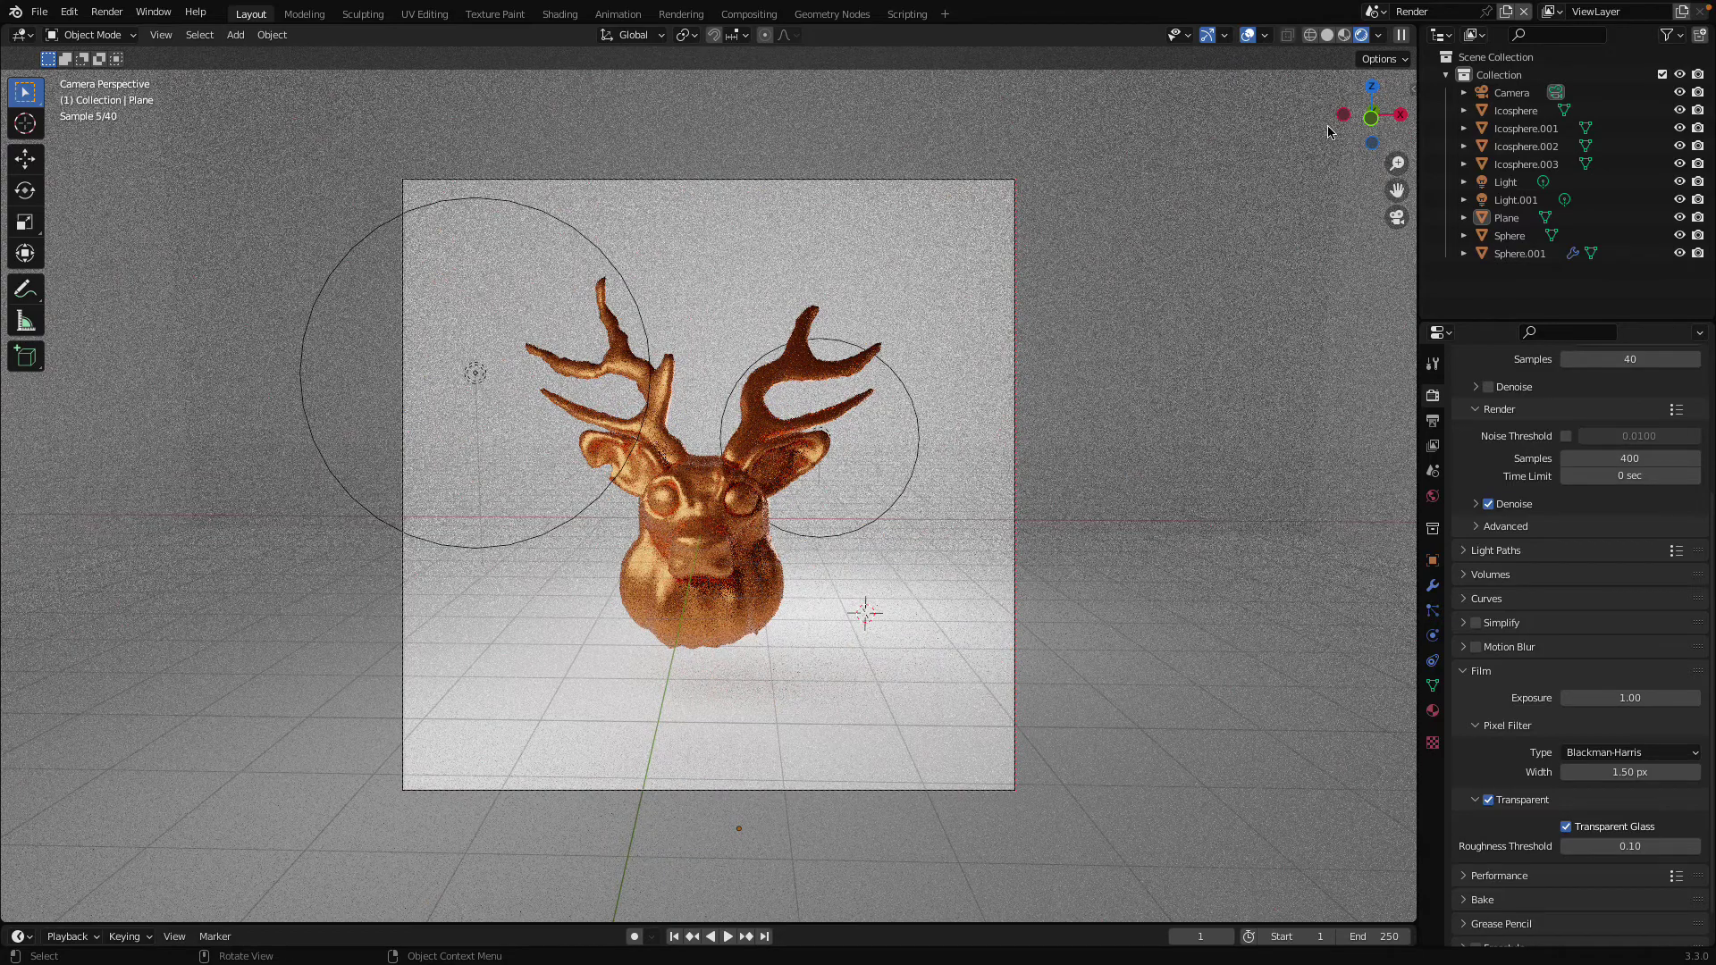
click(1397, 217)
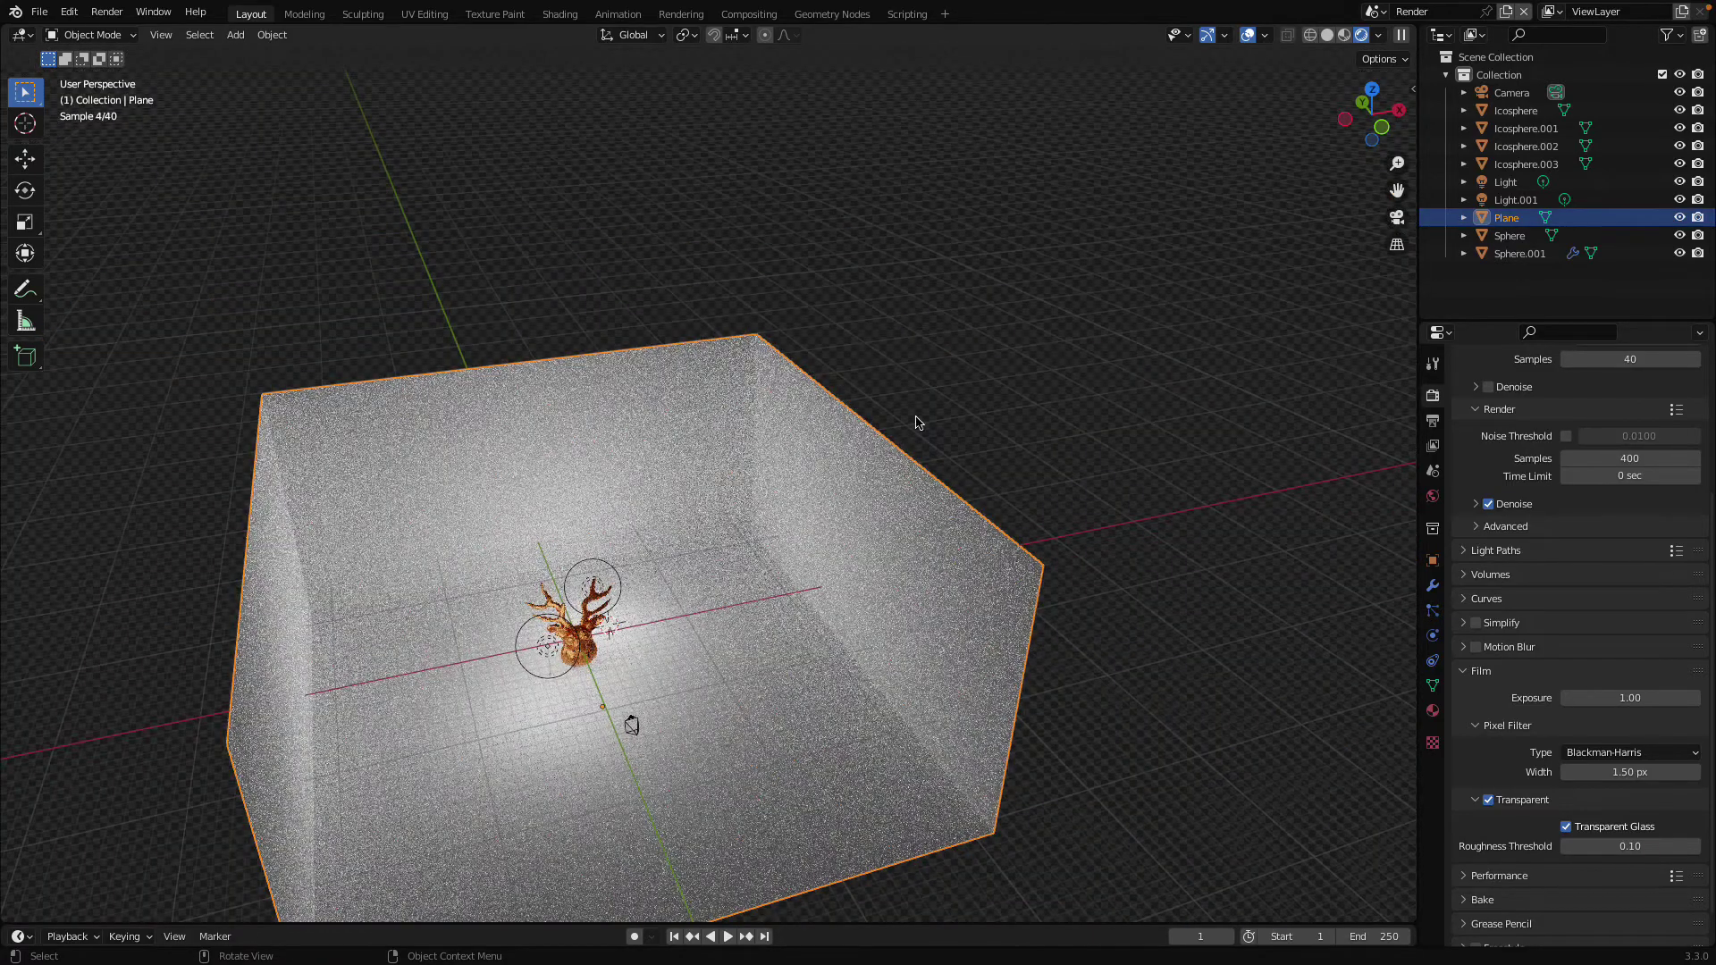
- Delete the Plane walls object to inspect the scene, then undo to restore it
key(x)
click(912, 422)
middle_drag(831, 486, 921, 480)
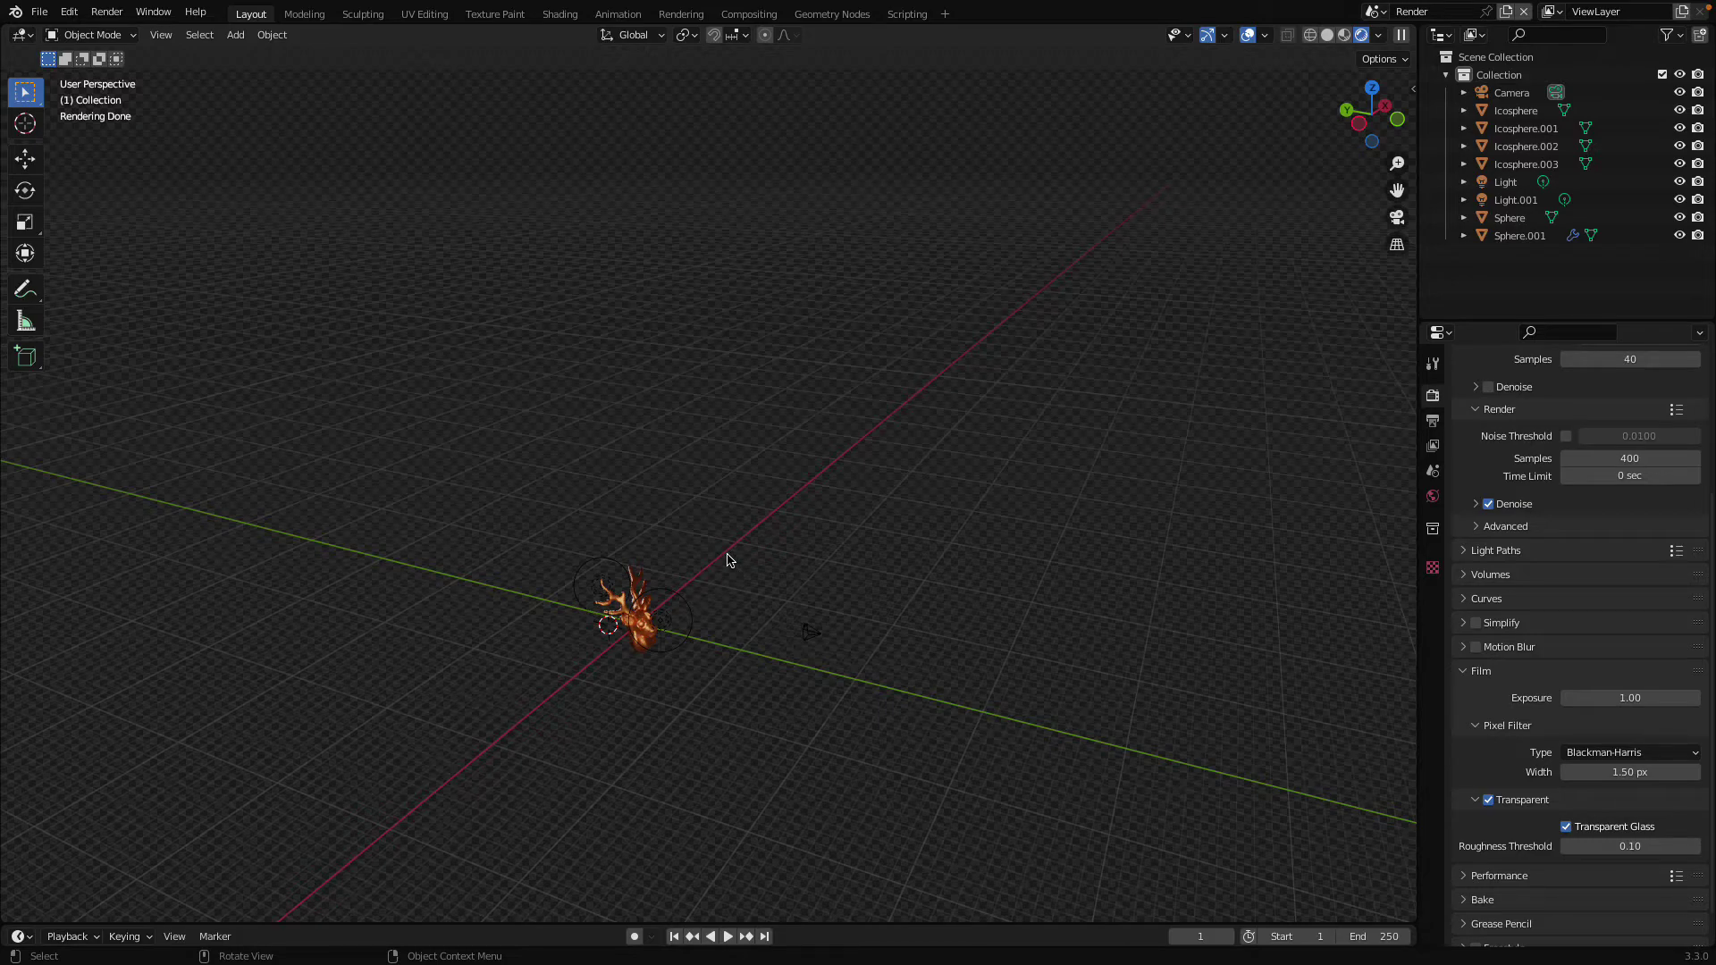
key(ctrl+z)
mouse_move(1111, 670)
middle_down()
mouse_move(1008, 720)
mouse_move(966, 705)
middle_up()
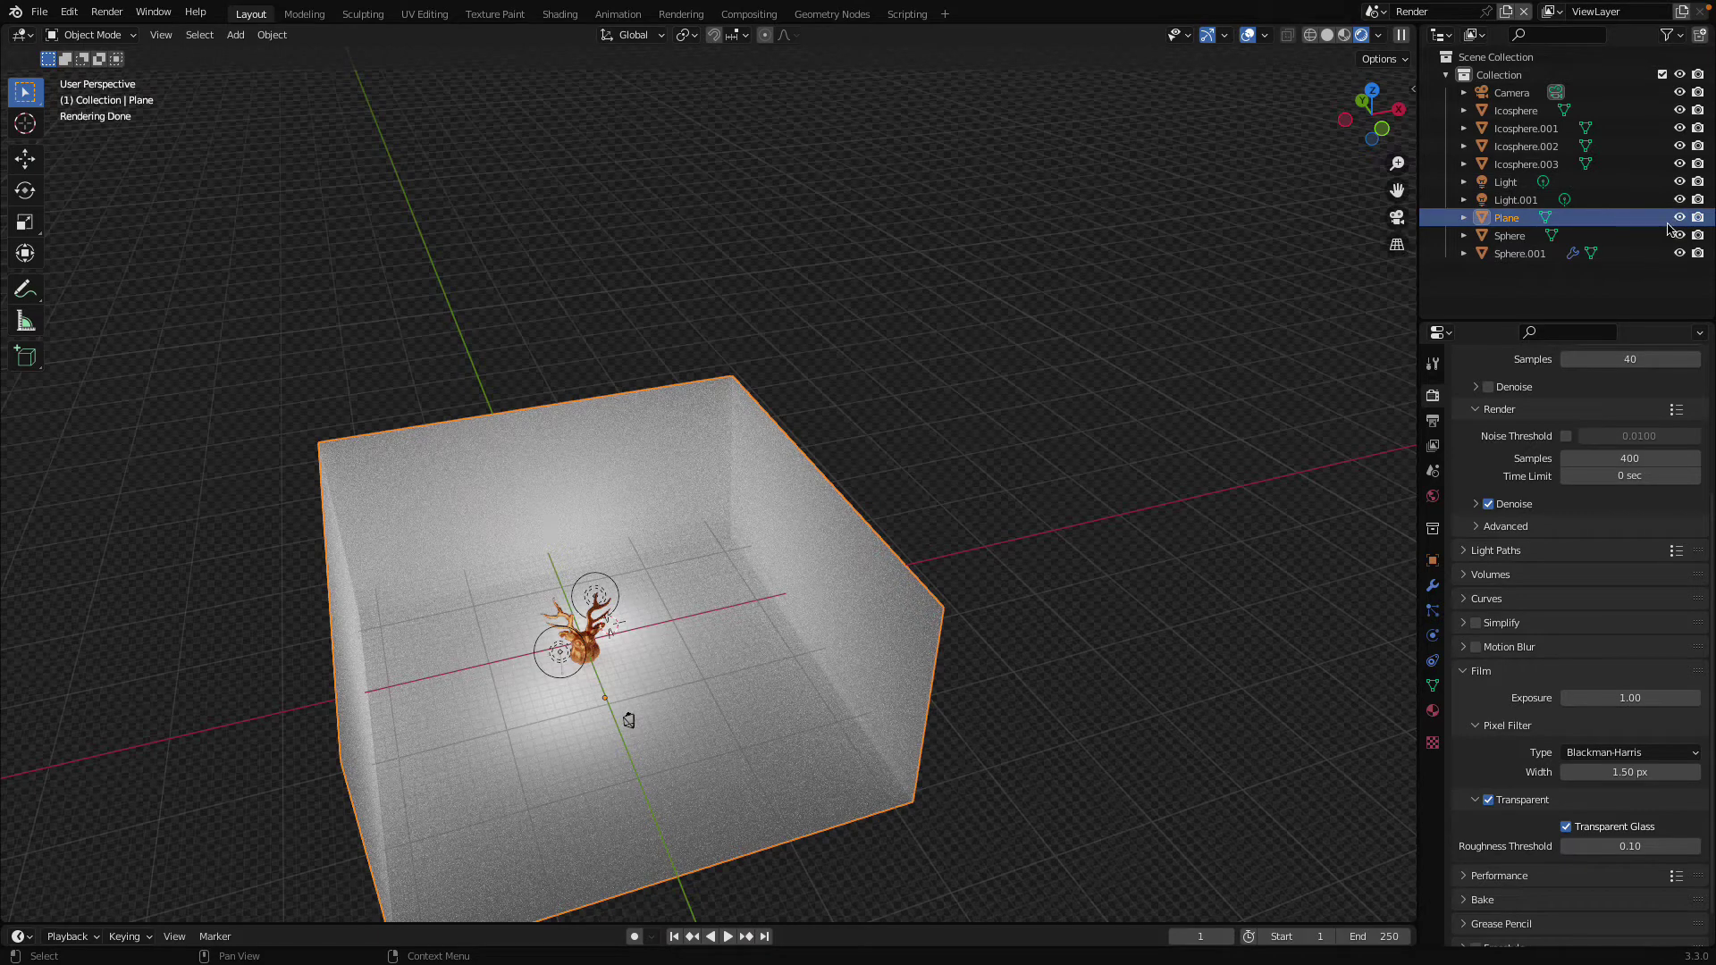
- Rename Plane to 'Background', disable it in renders, and deselect it
double_click(1509, 219)
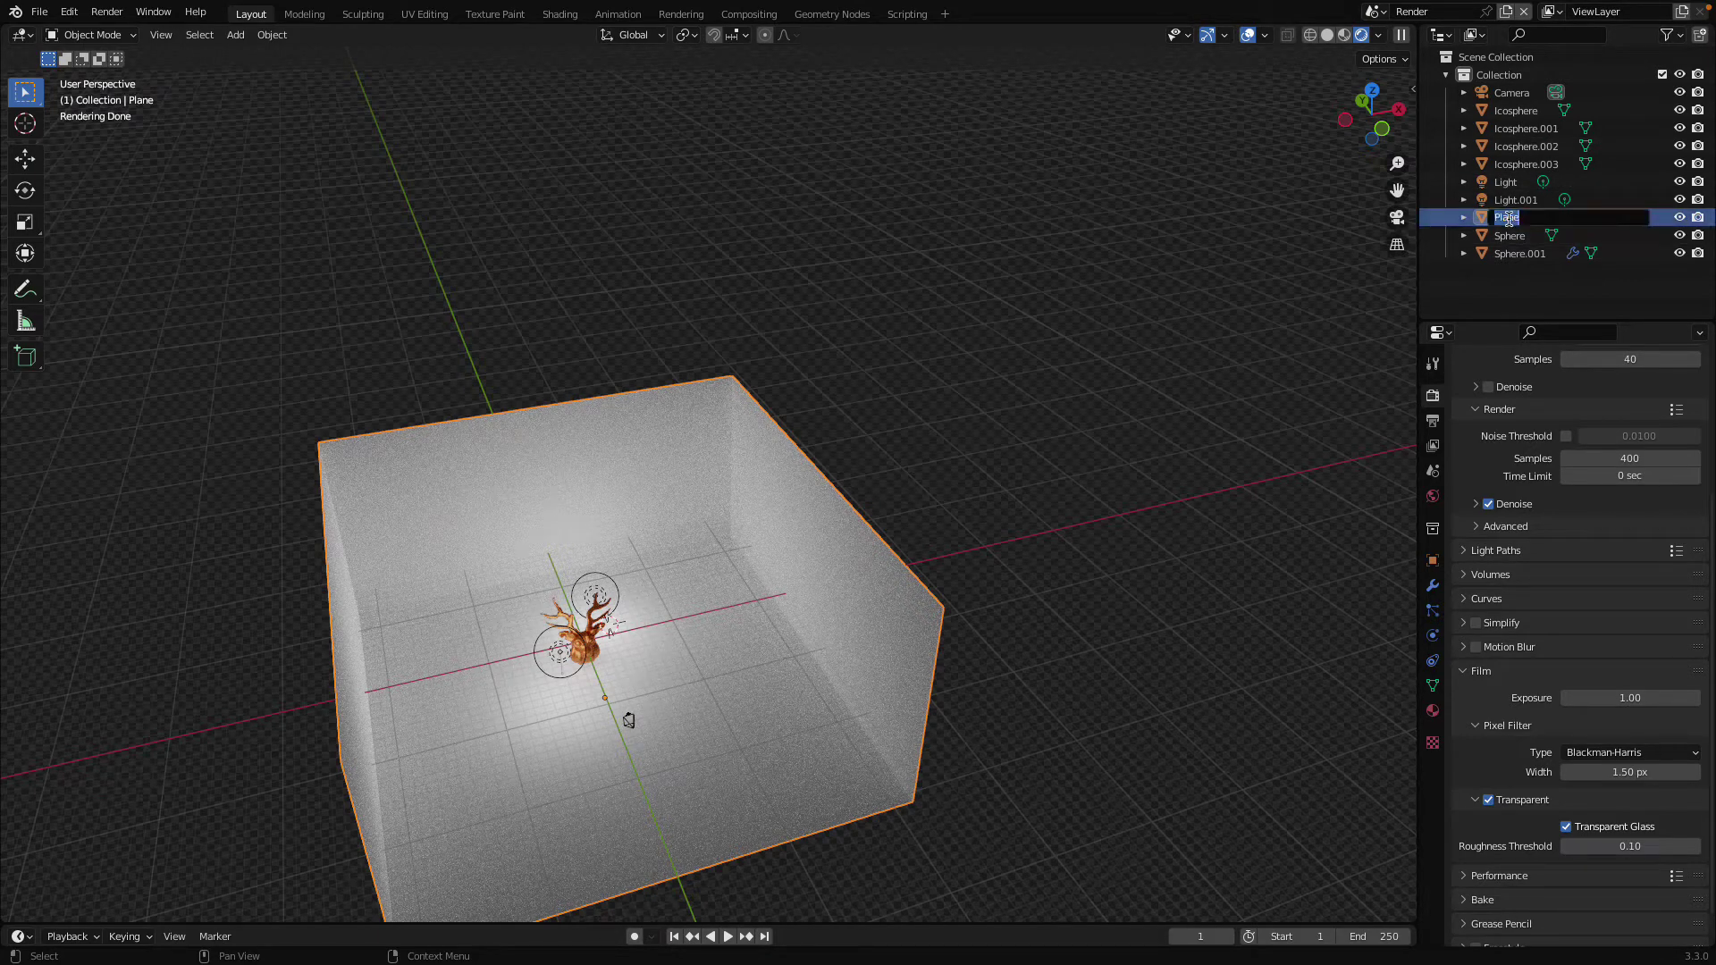
text(Backgro)
text(und)
key(Return)
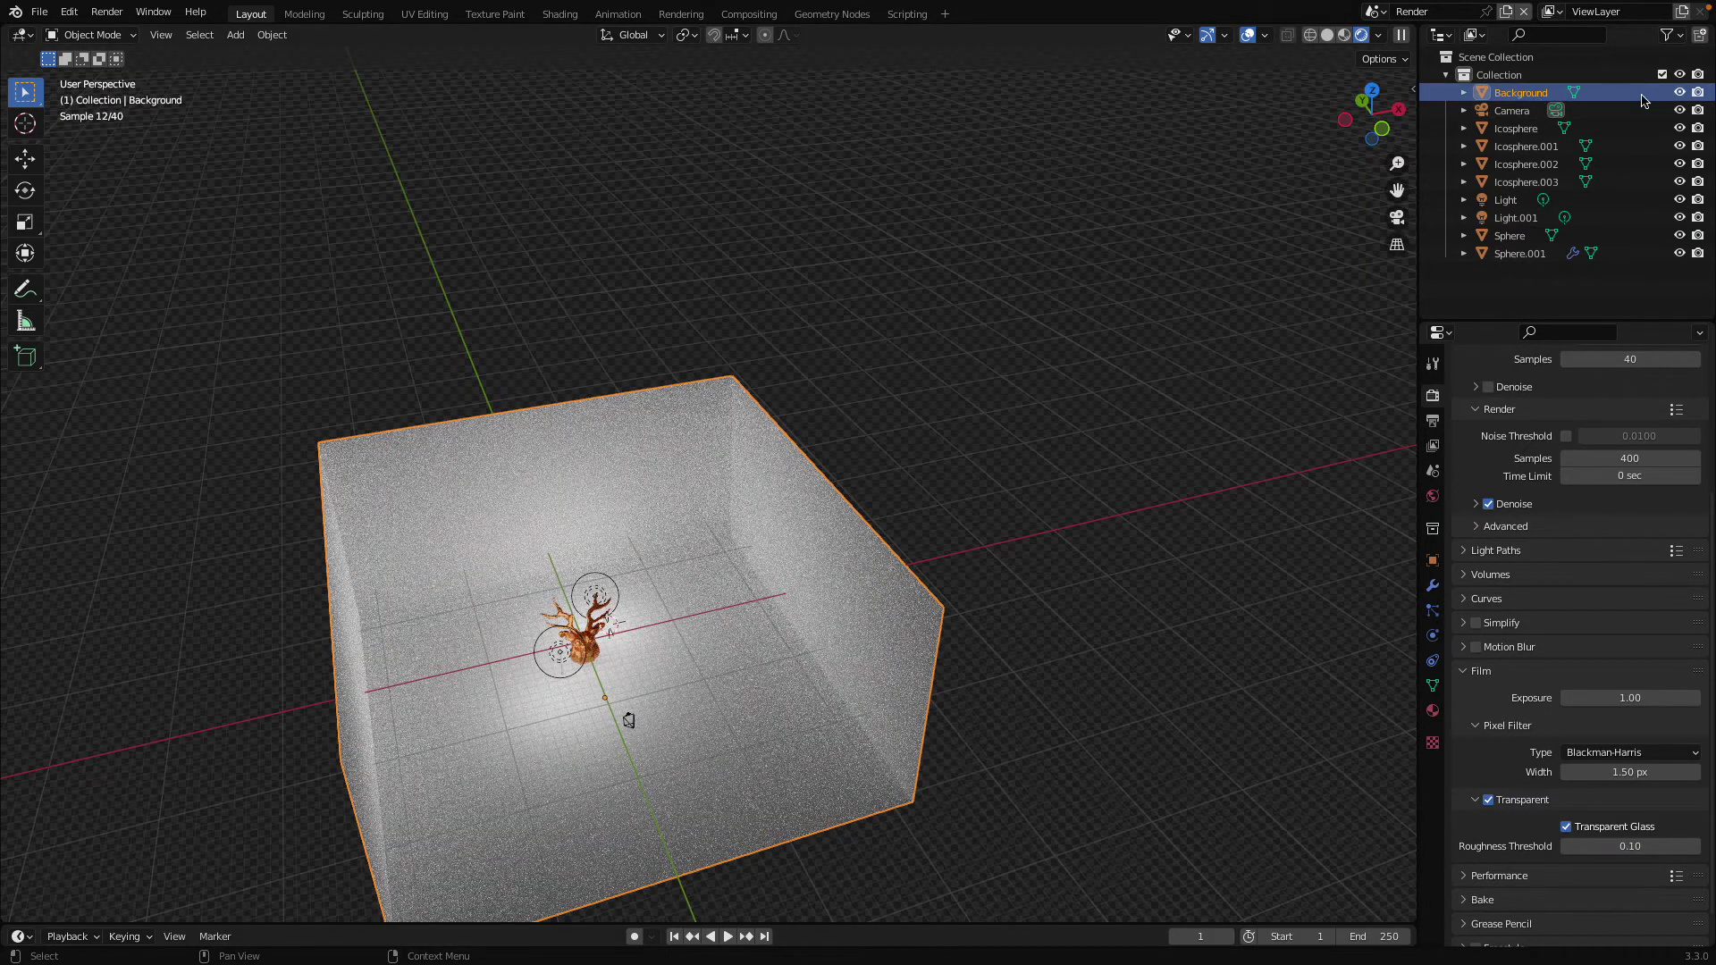
click(1699, 93)
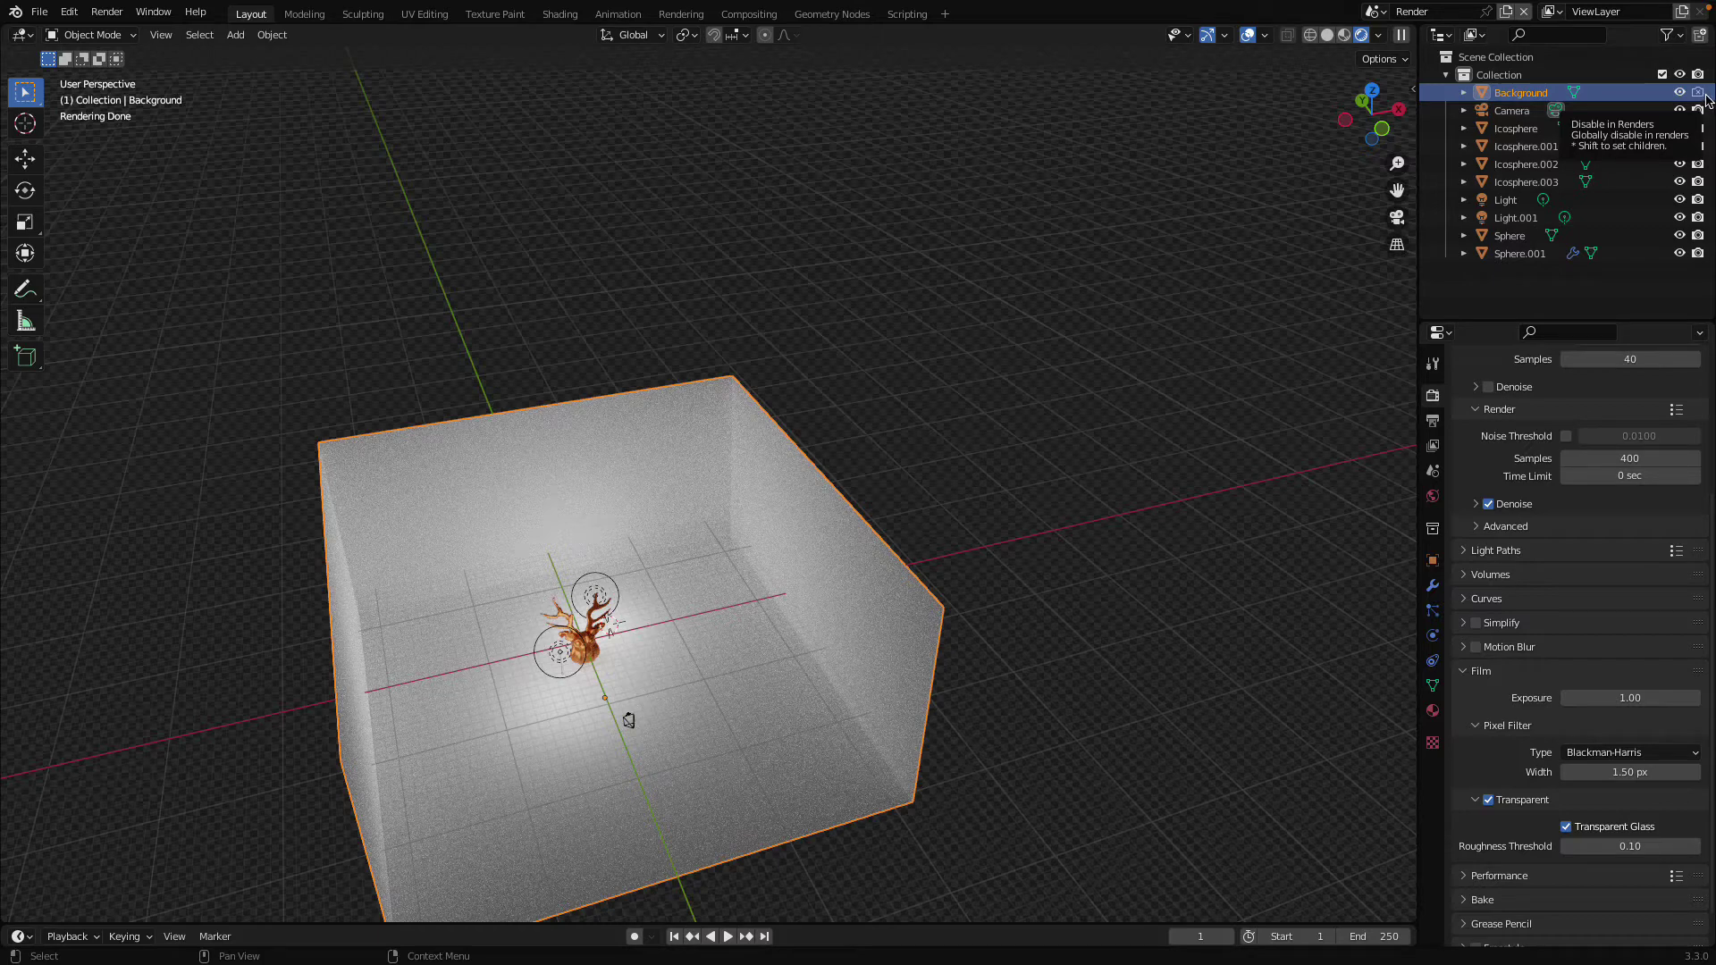
click(913, 244)
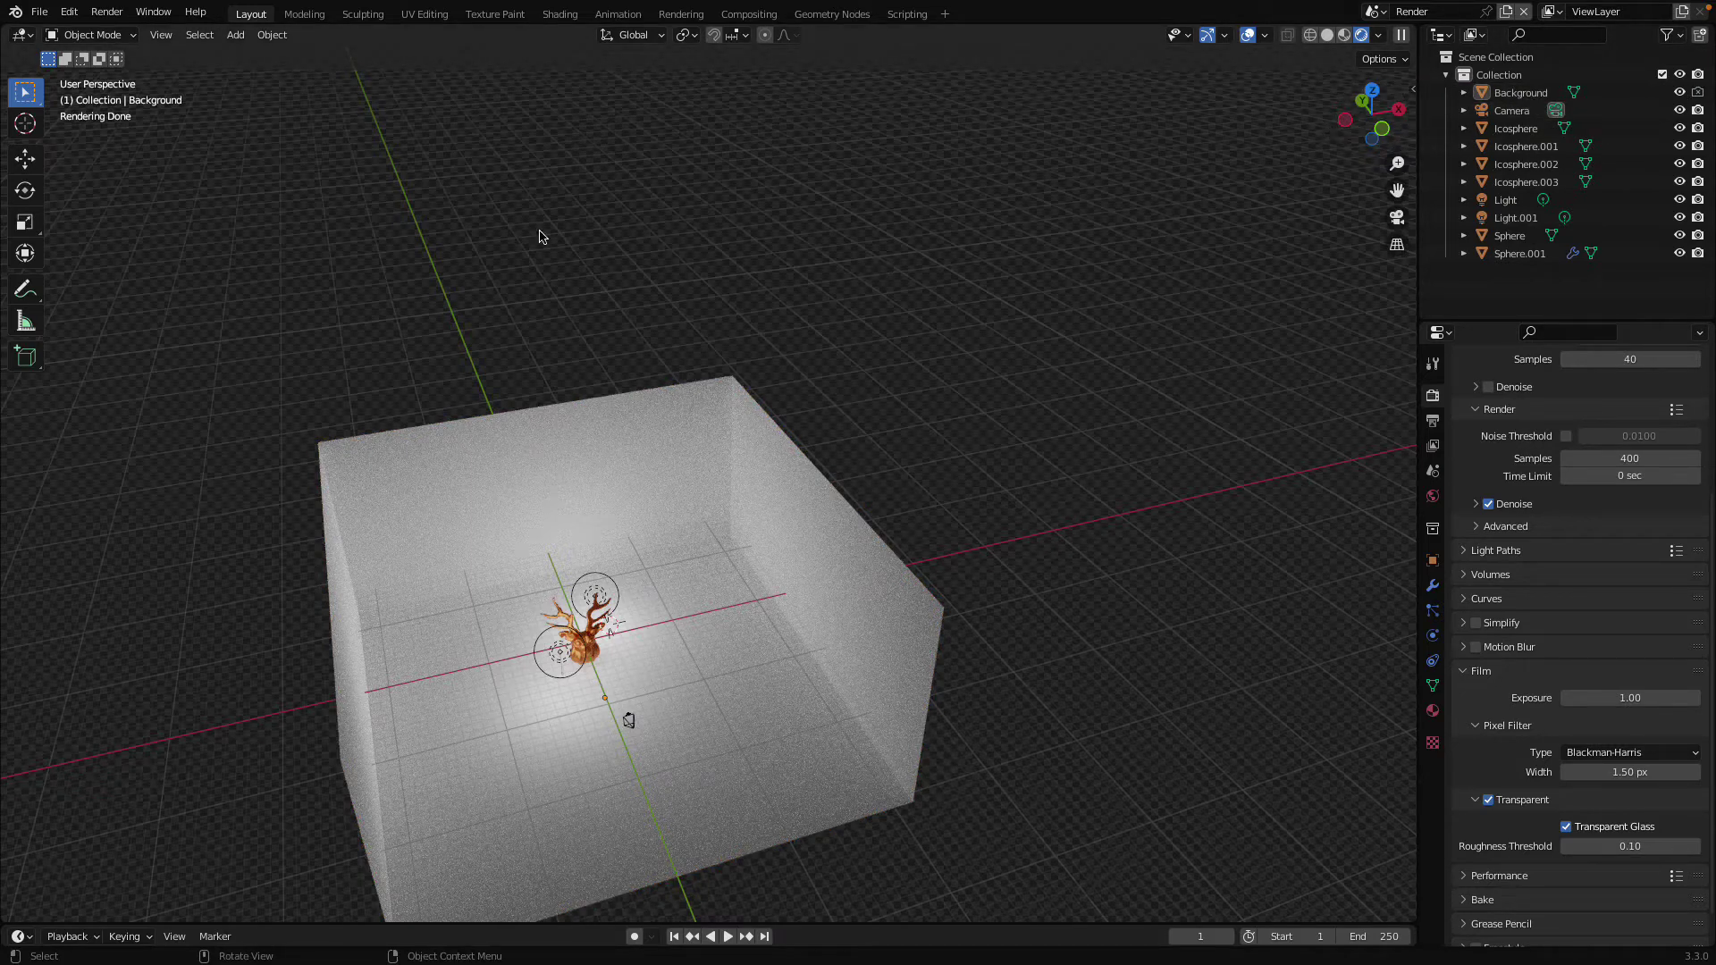
- Render a still image from the camera and open the render window's Image menu
click(107, 11)
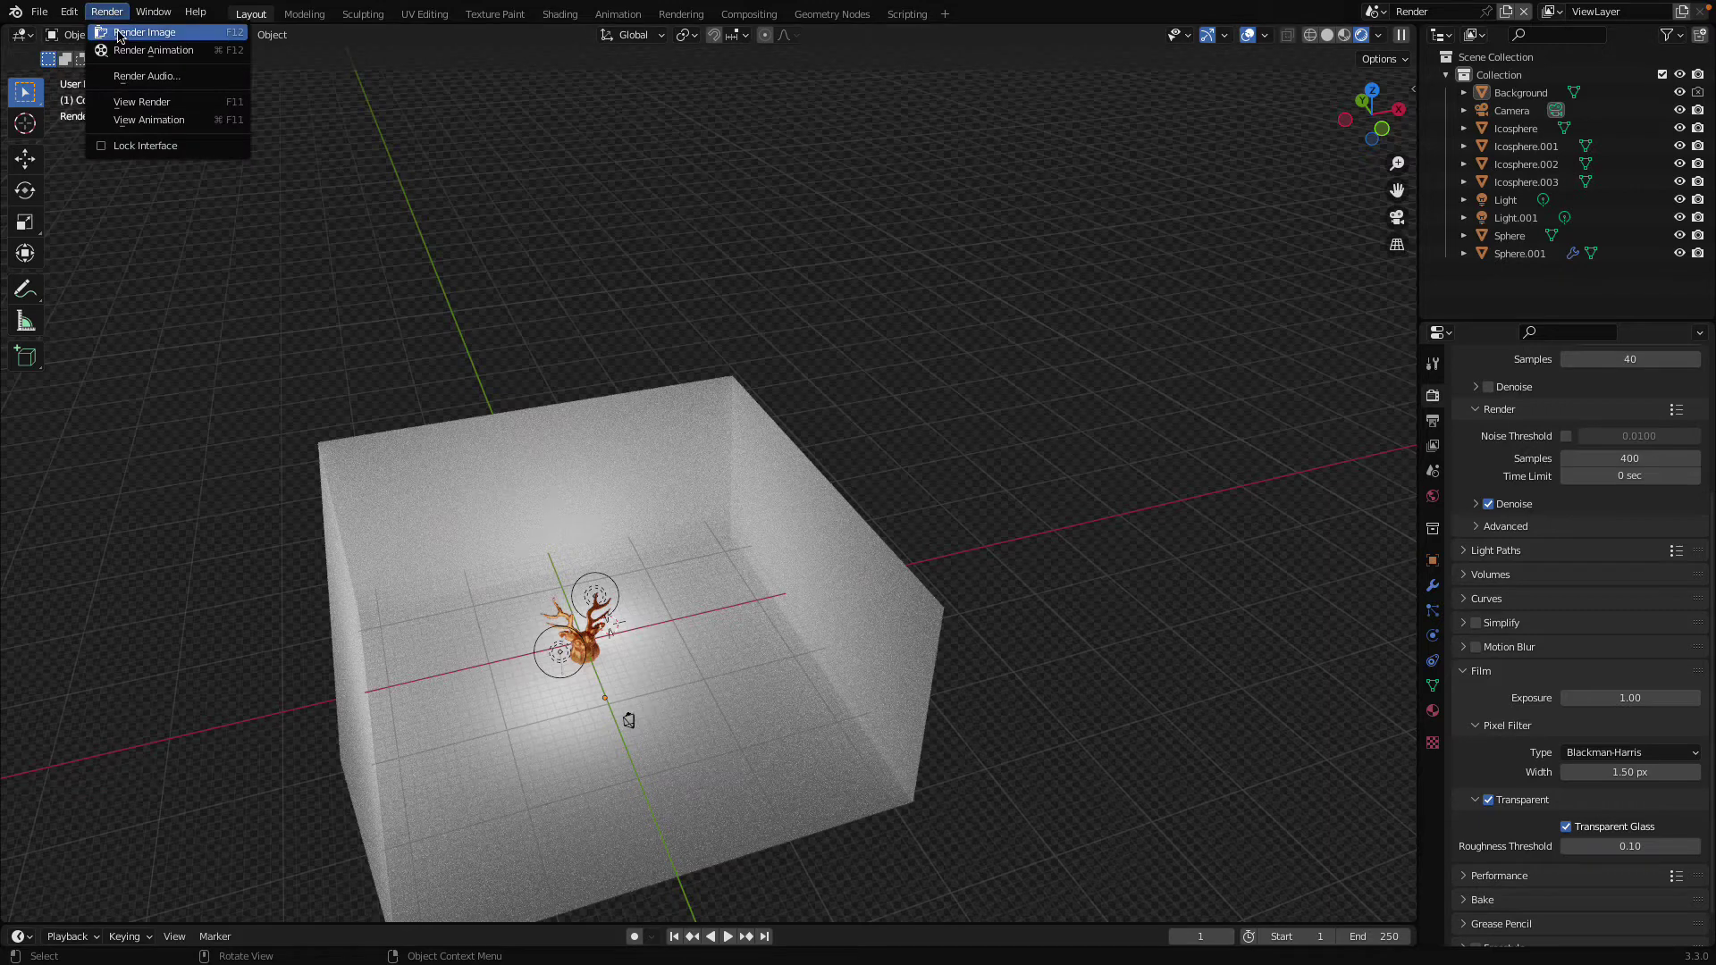
click(134, 35)
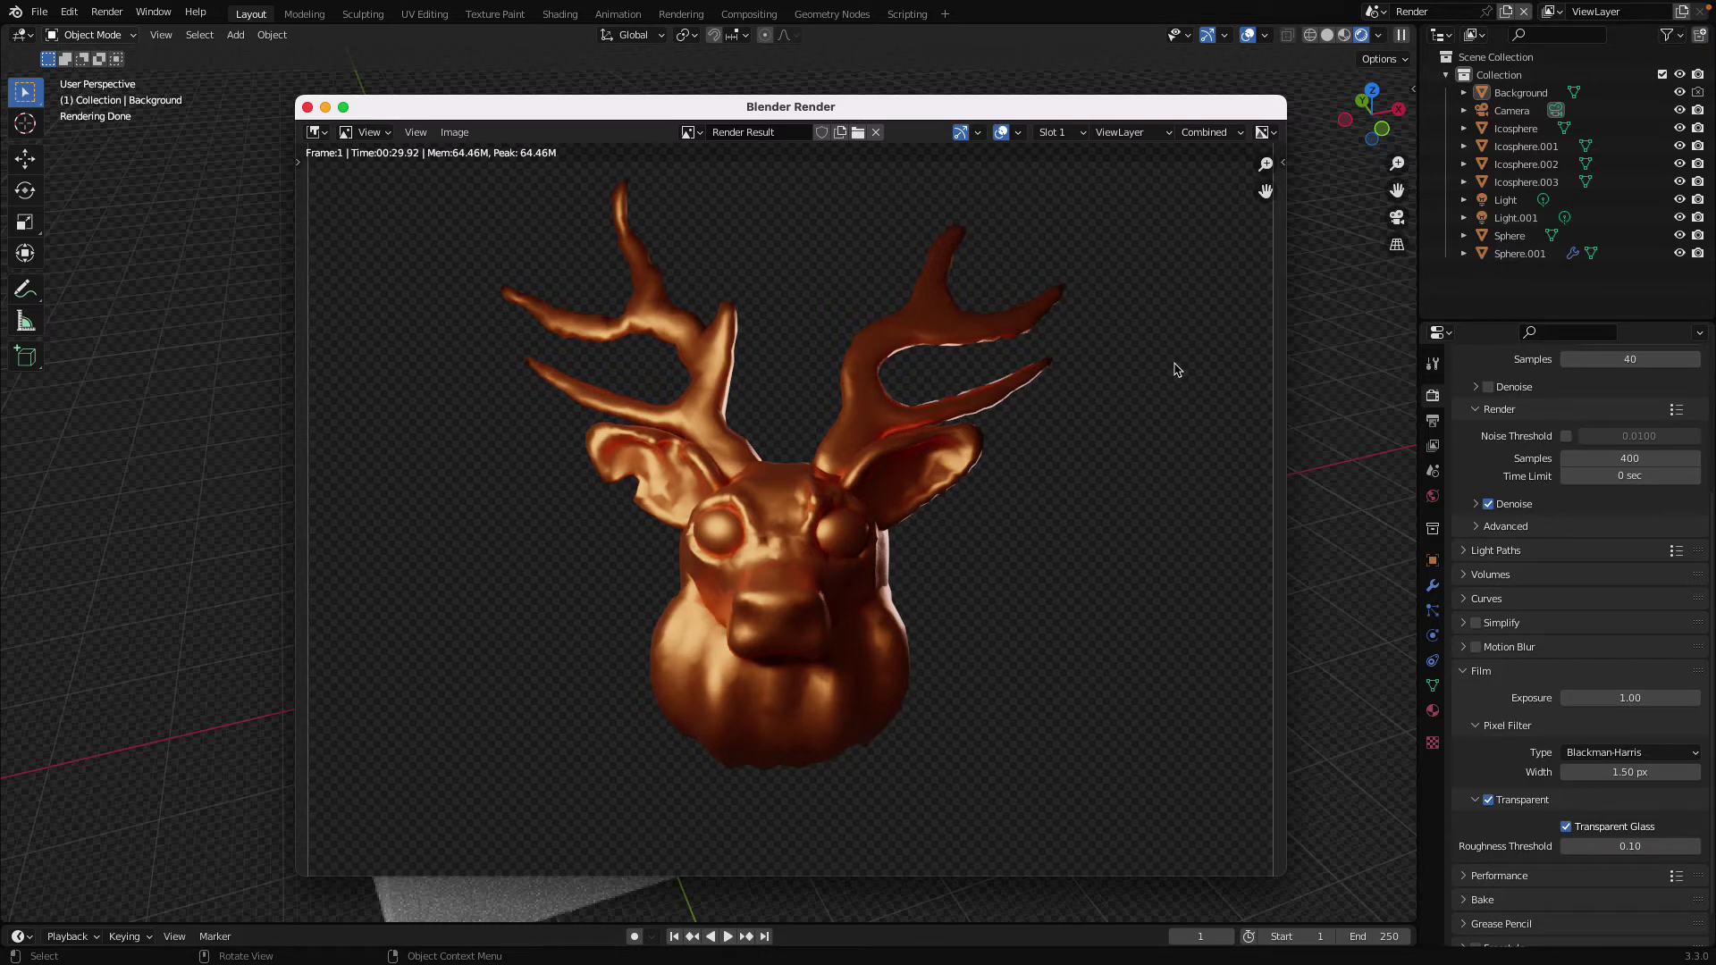
drag(537, 111, 486, 81)
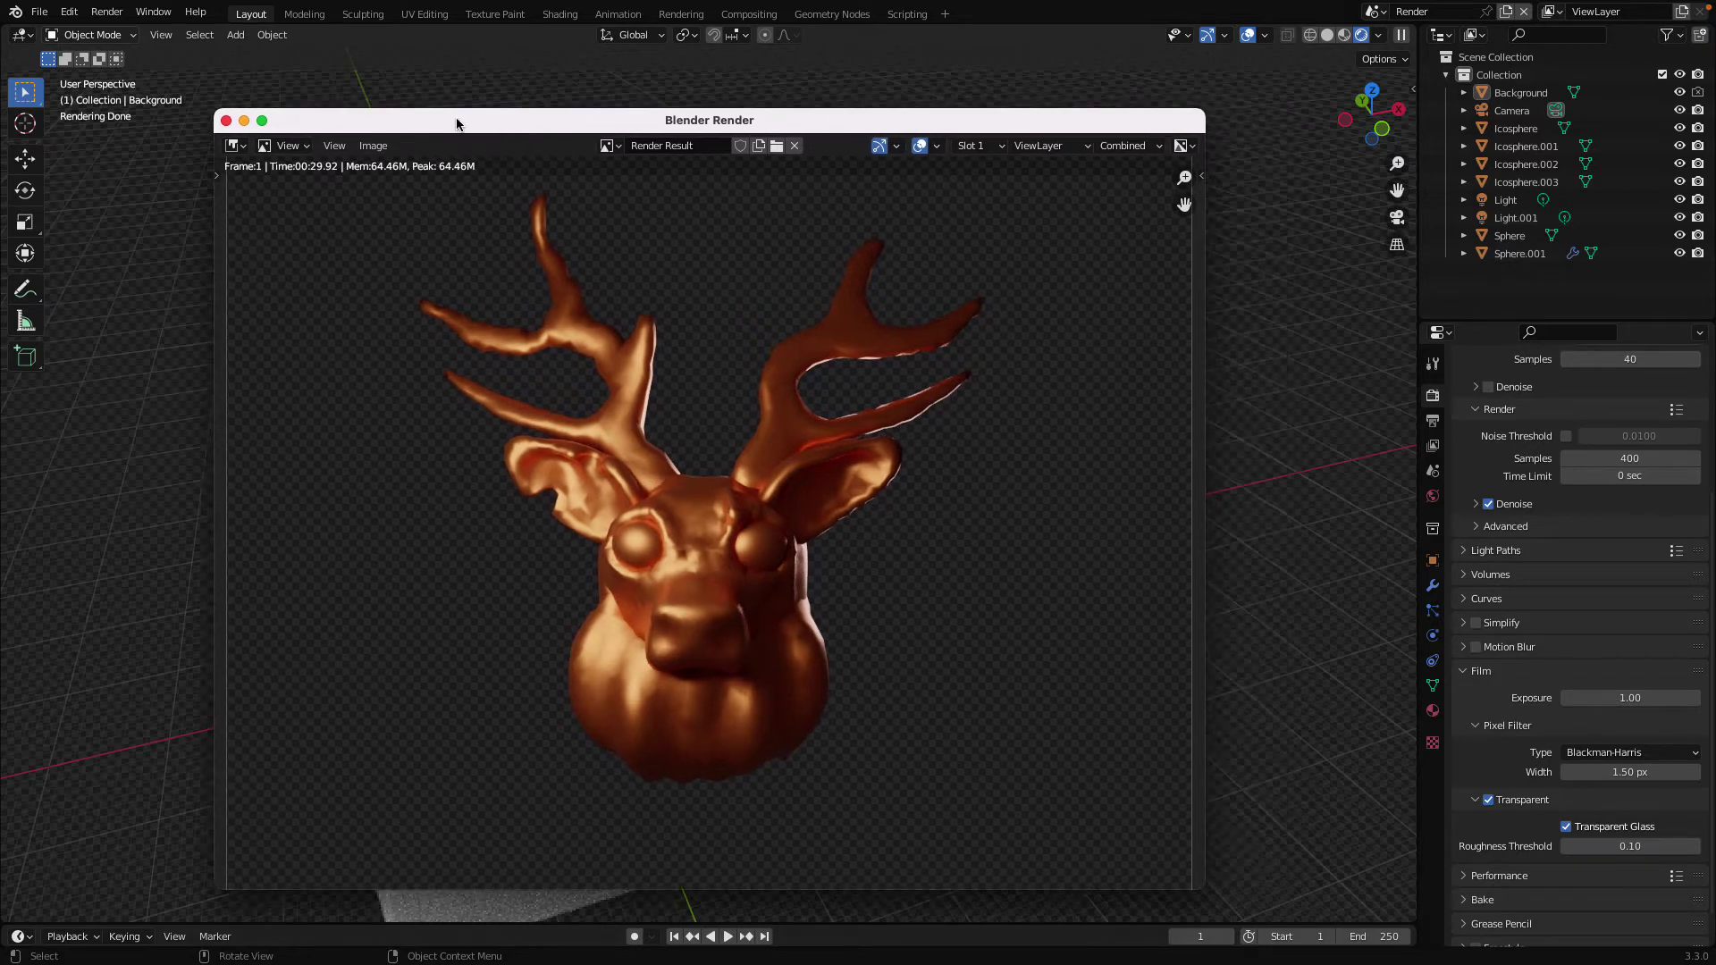
click(403, 103)
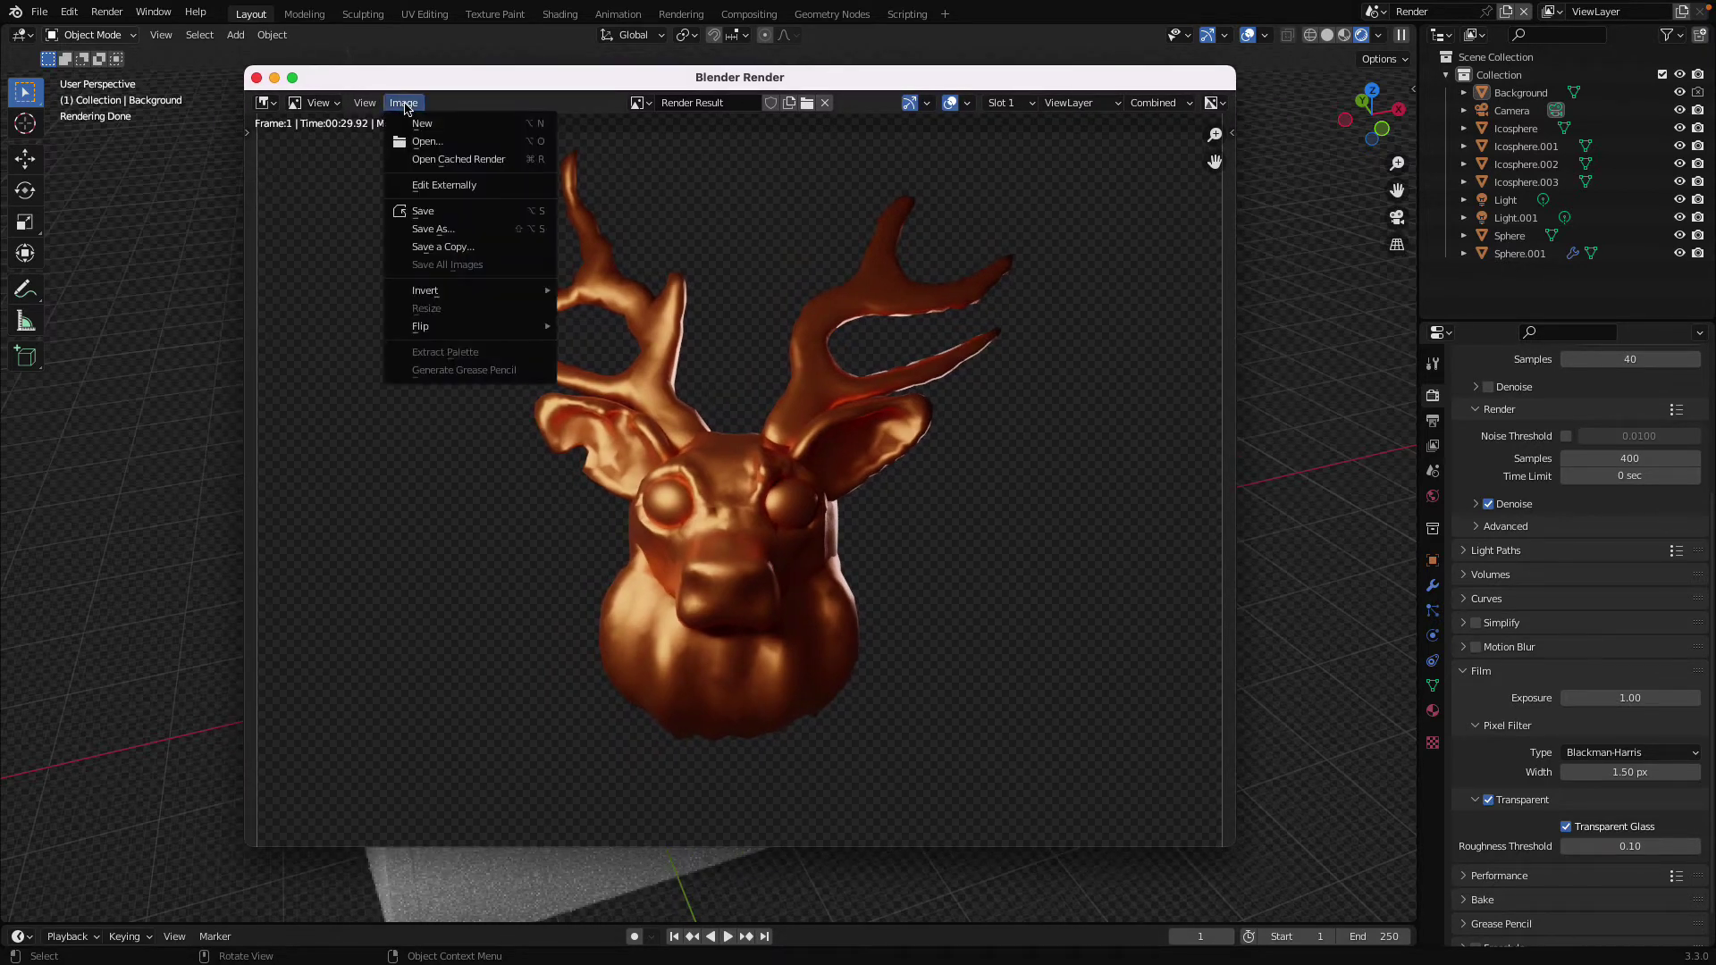
- Save a copy of the render to the Desktop as Gaga.png
click(459, 248)
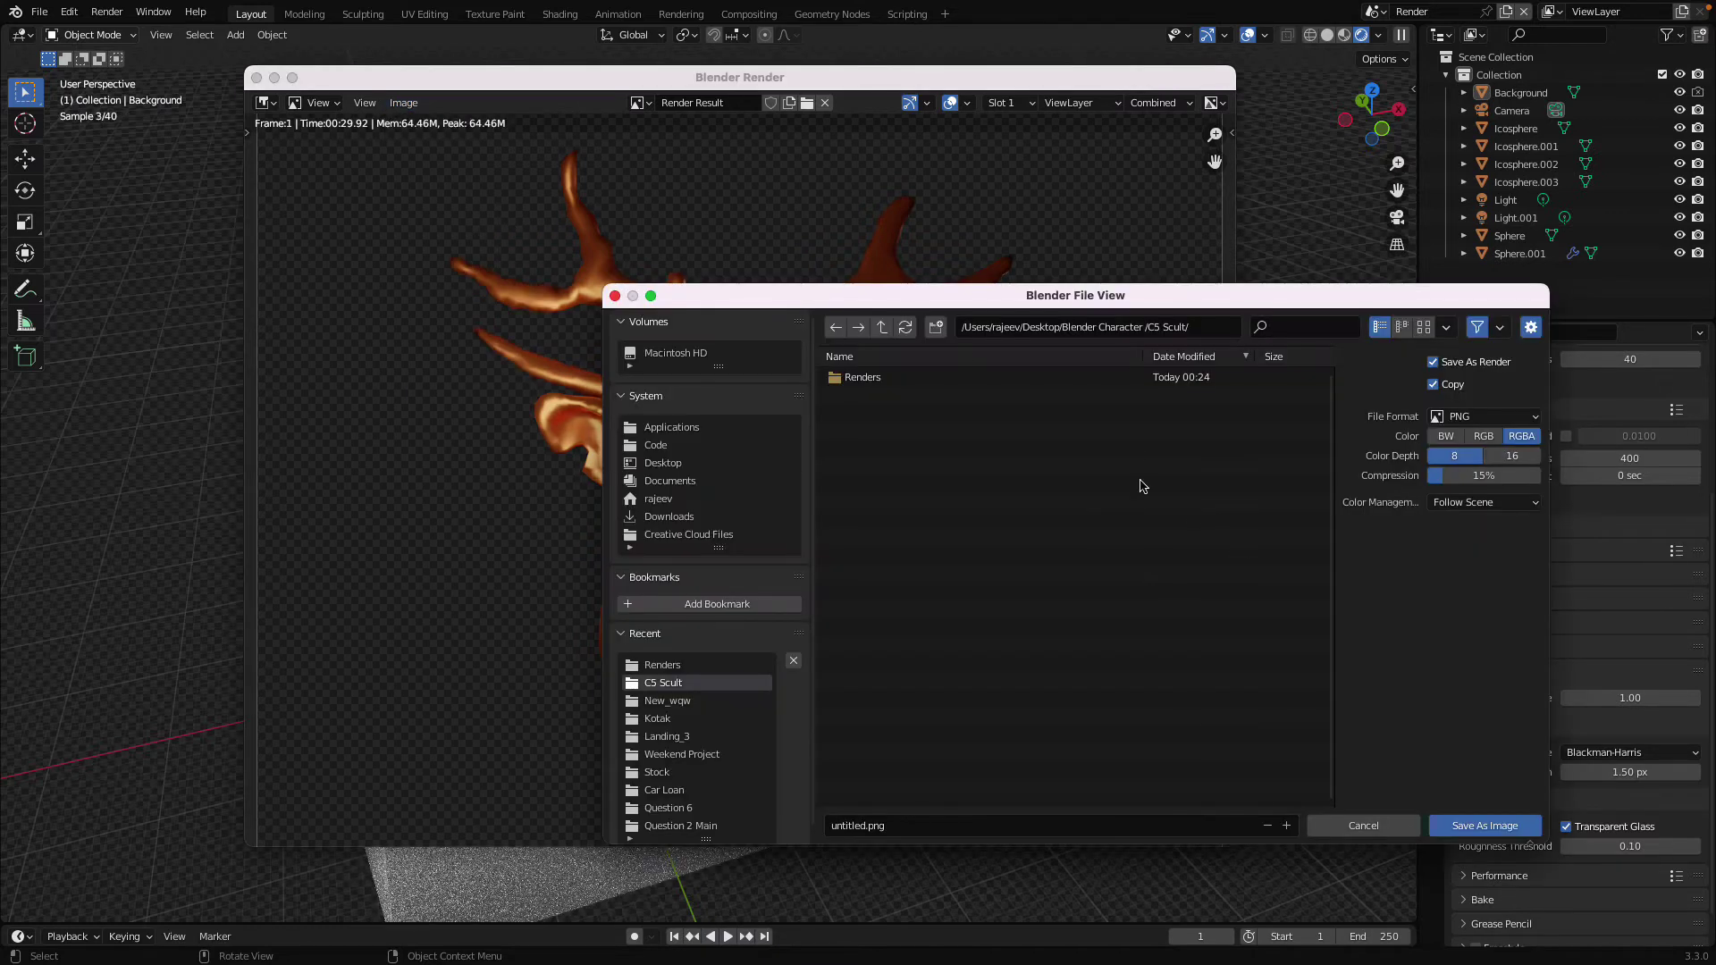
click(696, 464)
click(928, 825)
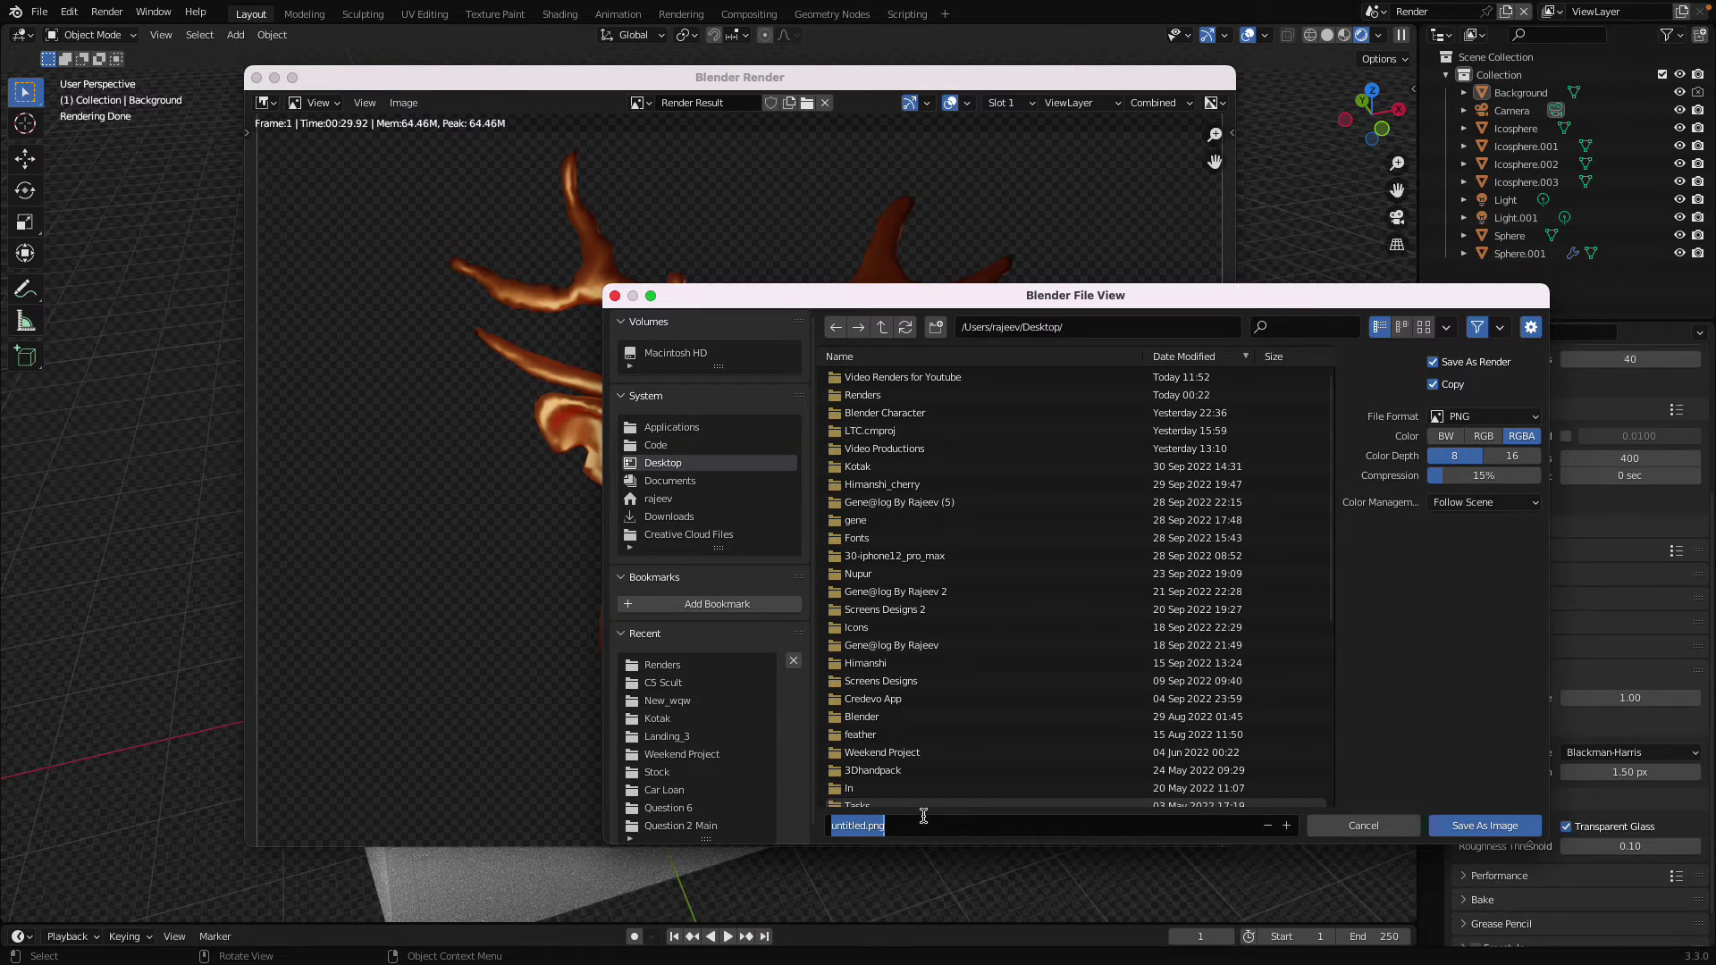
text(Gaga)
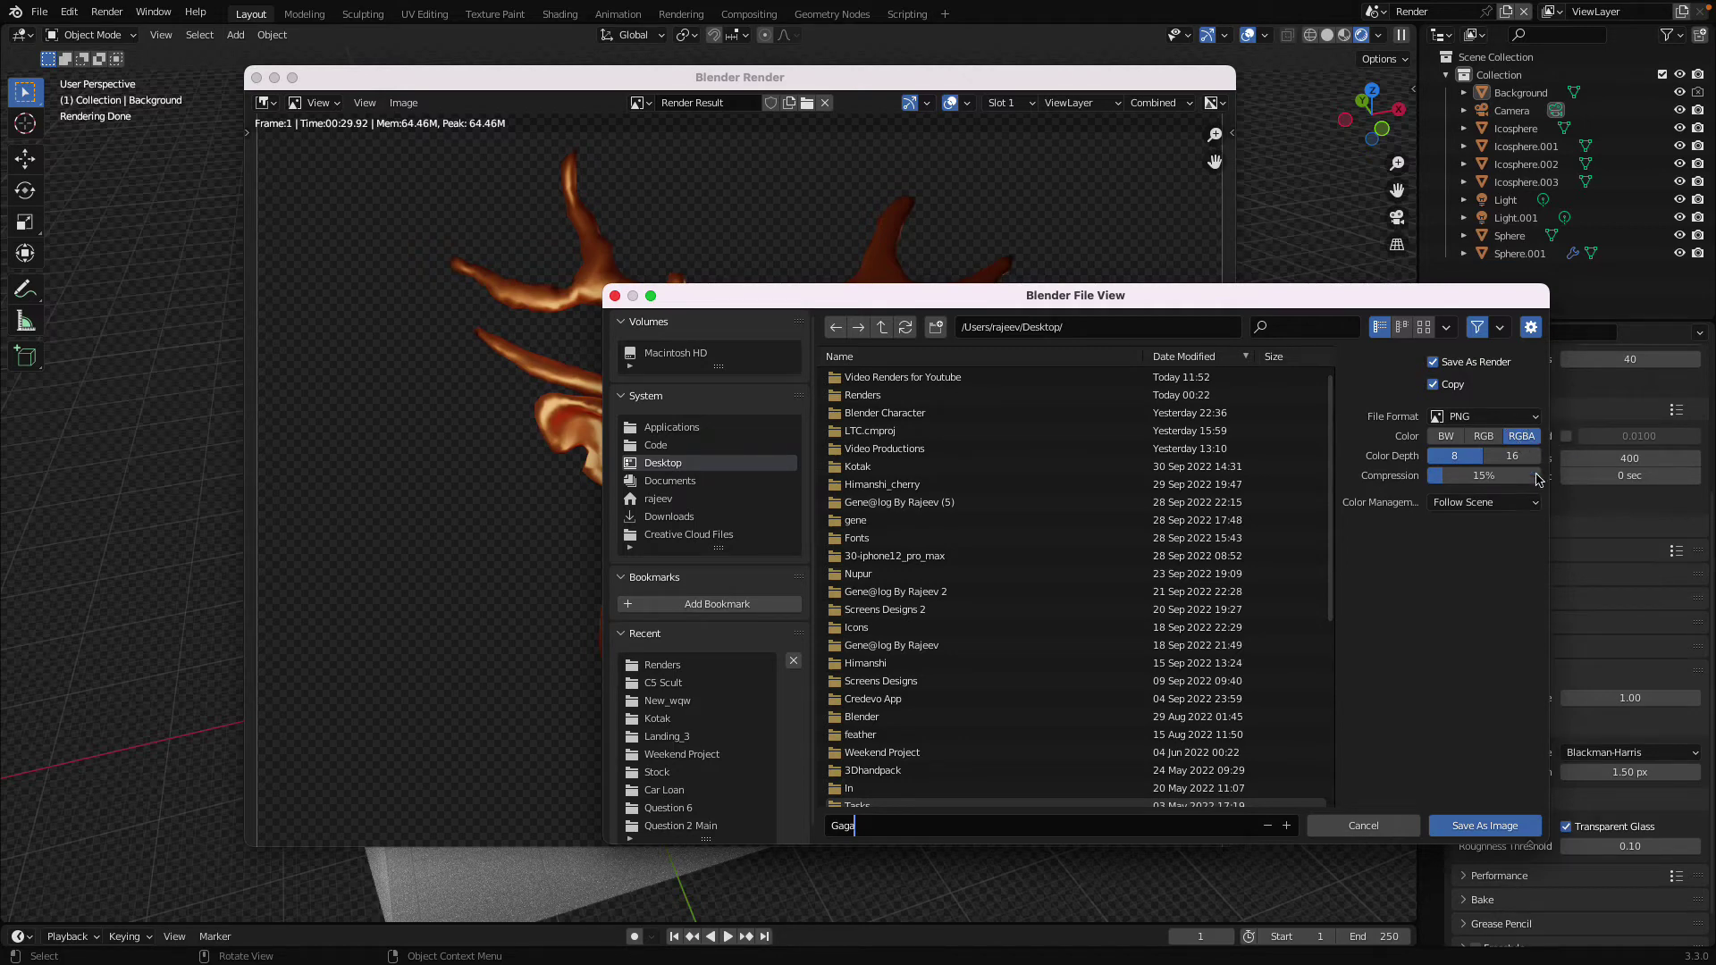
click(1481, 829)
click(1481, 826)
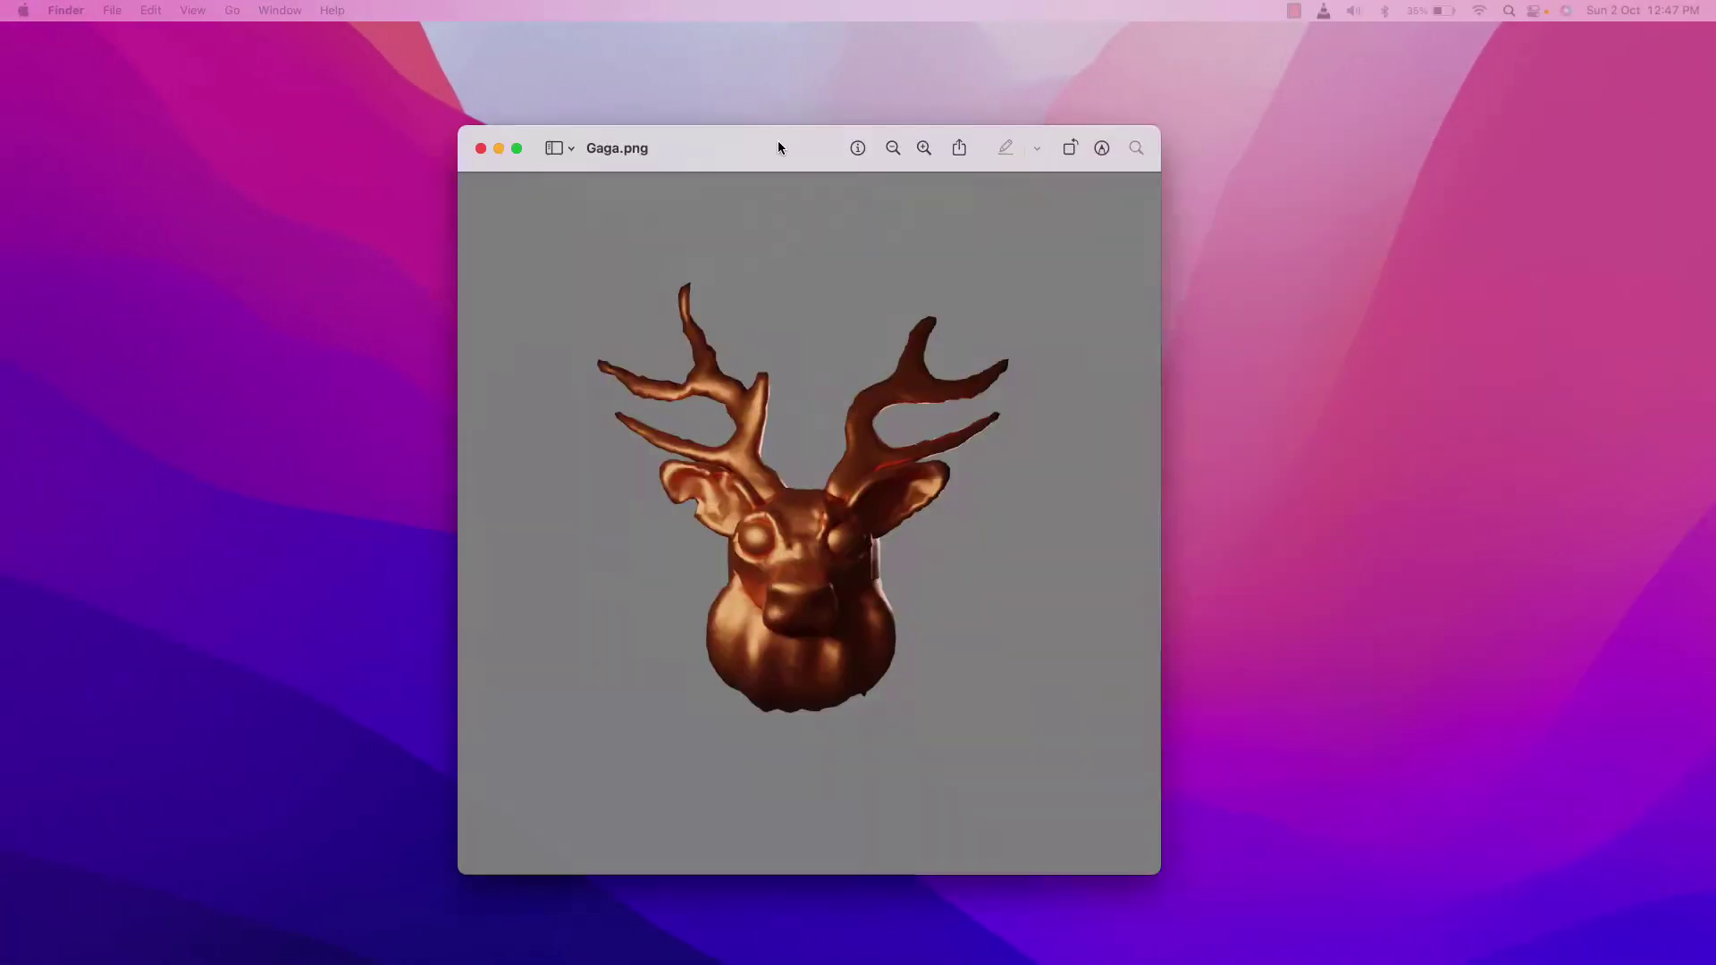
- Inspect Gaga.png in Preview, take a screenshot, and switch to Figma
drag(777, 147, 753, 152)
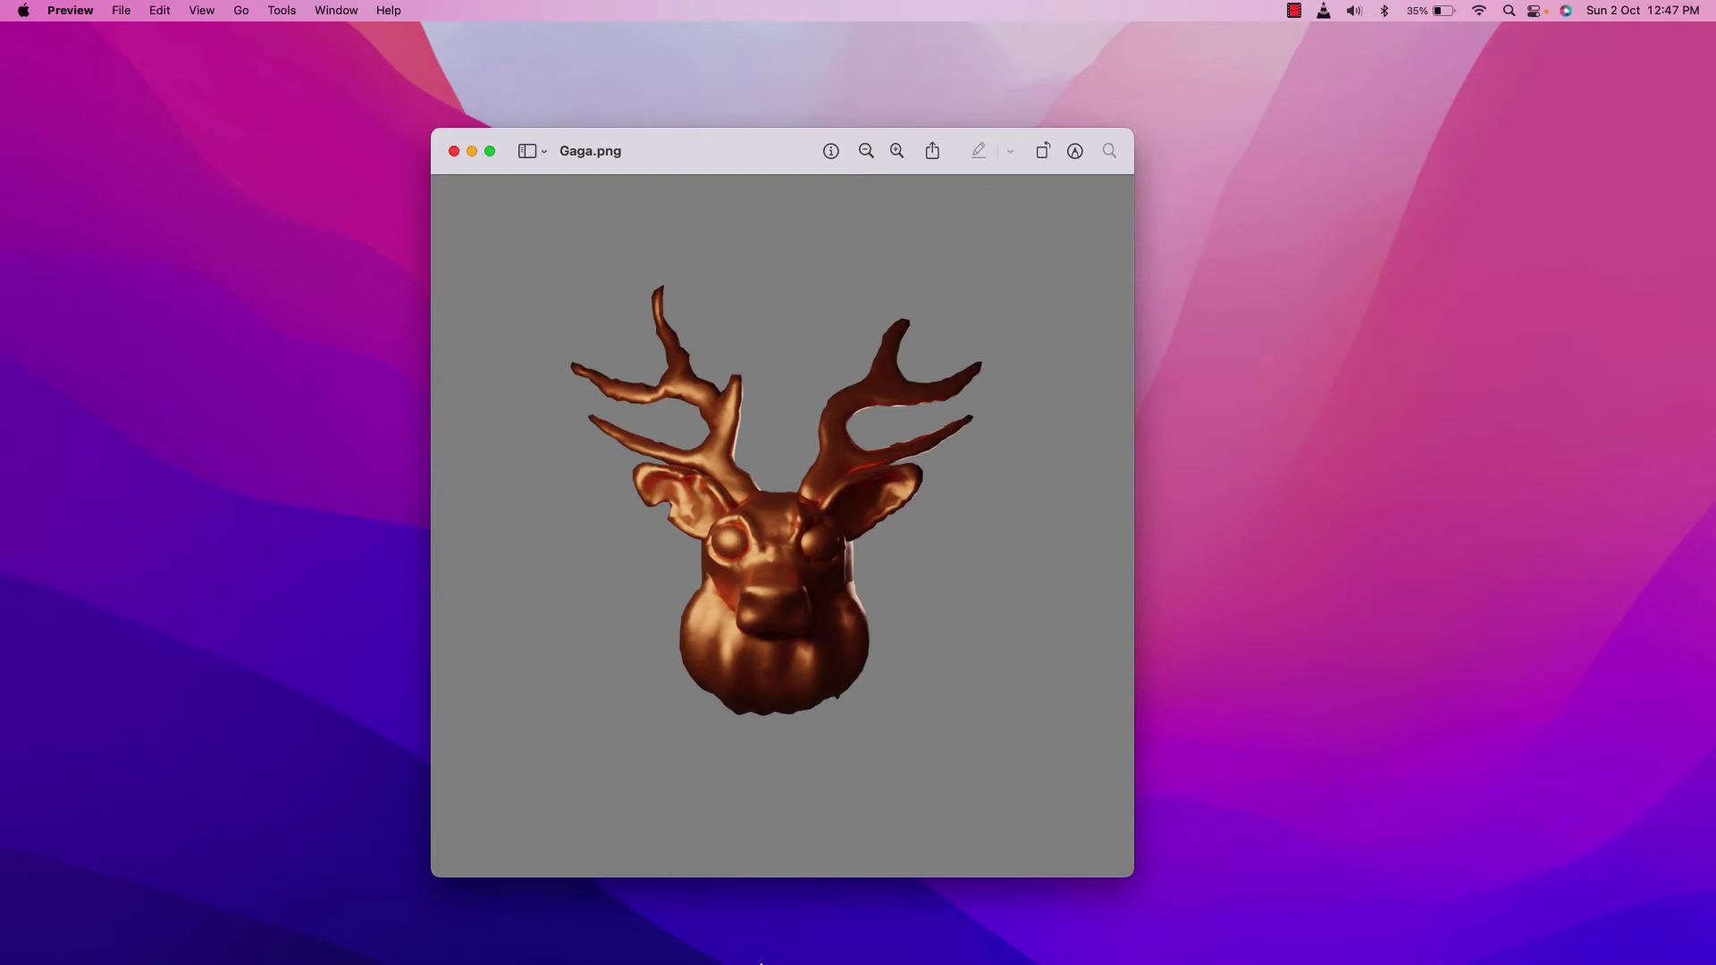
mouse_move(751, 962)
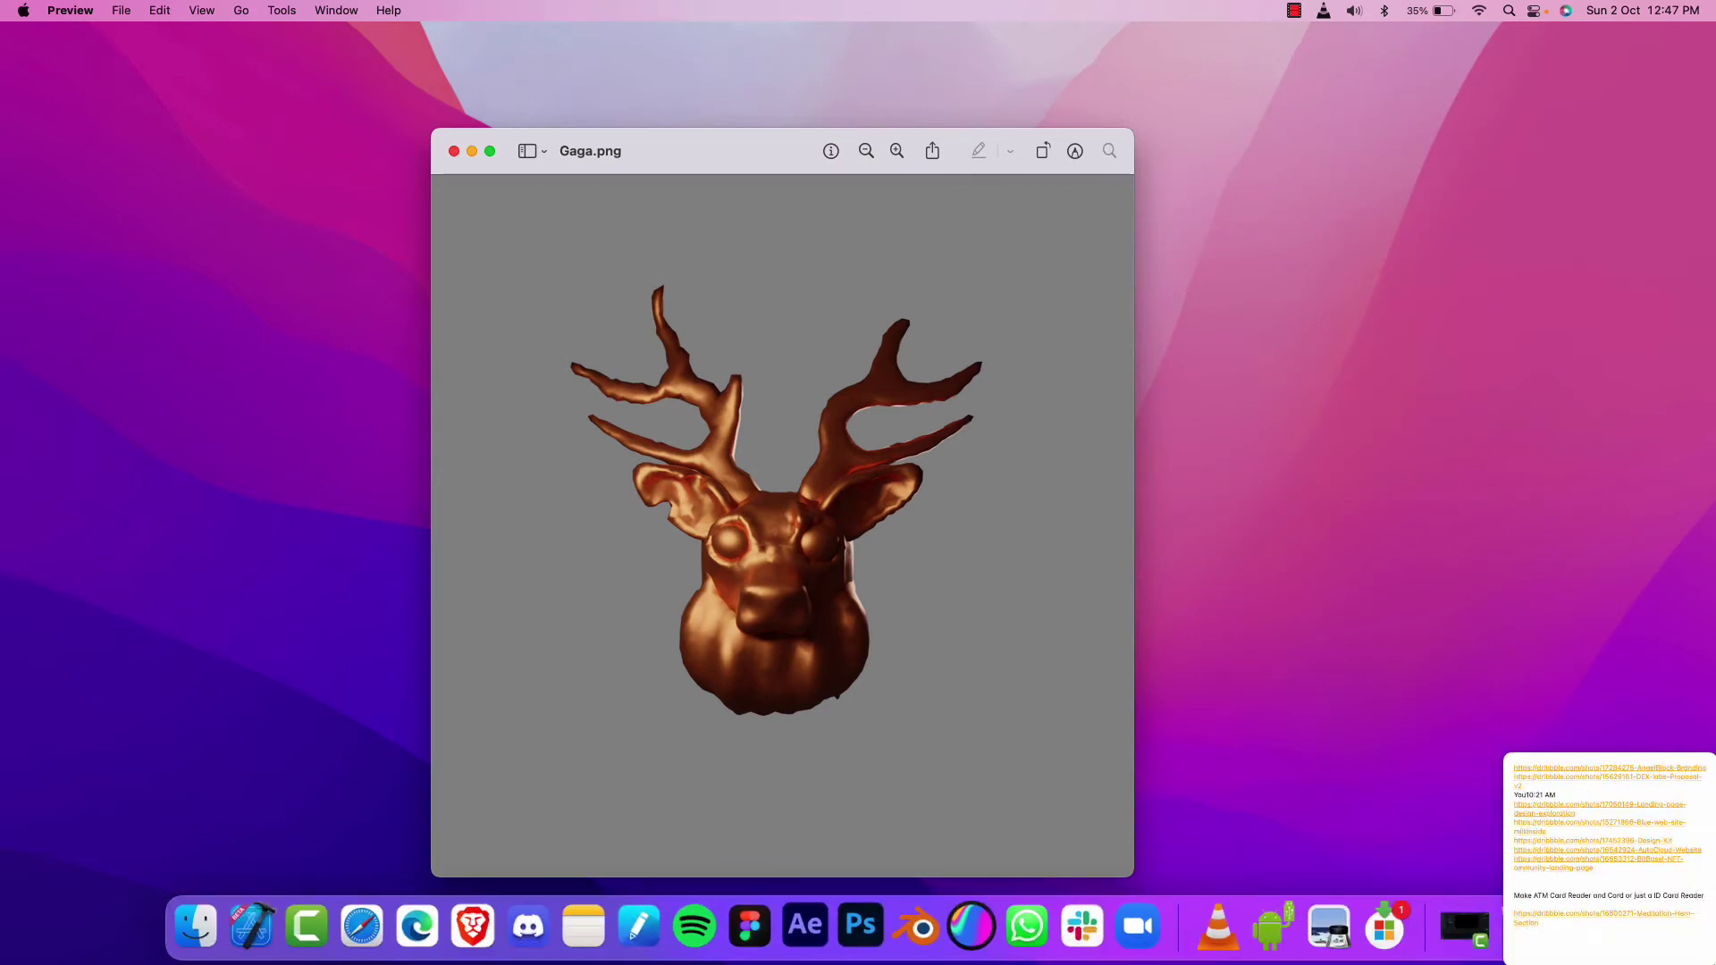
key(super+shift+4)
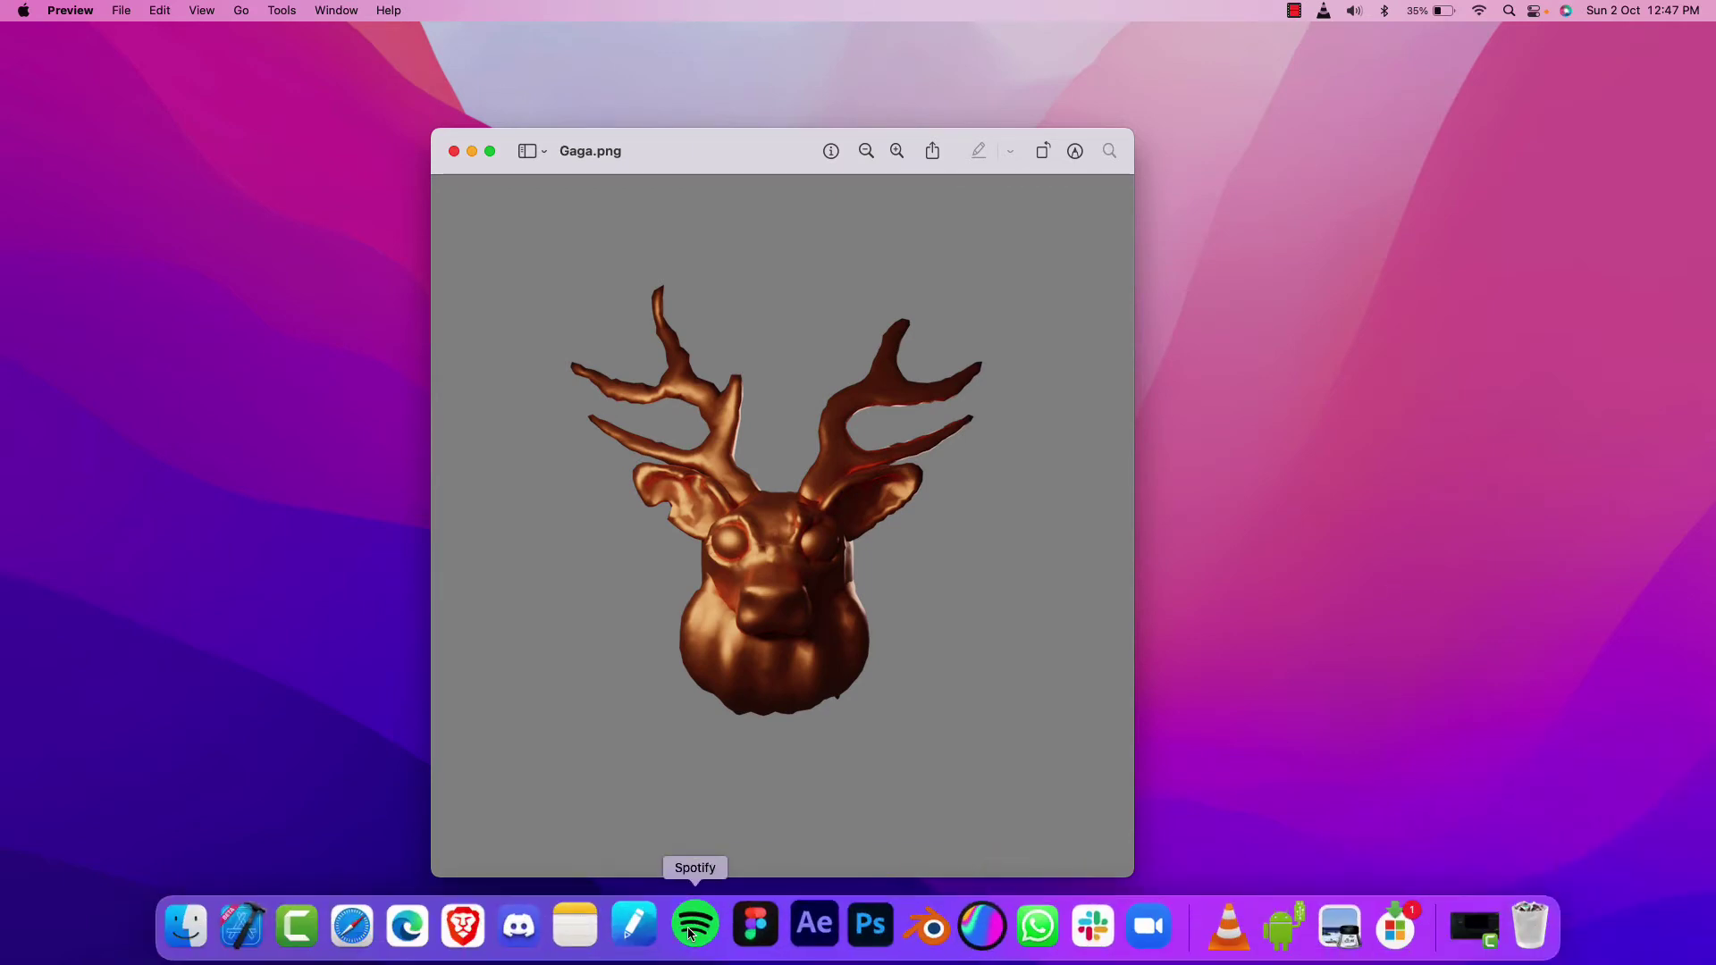
click(747, 921)
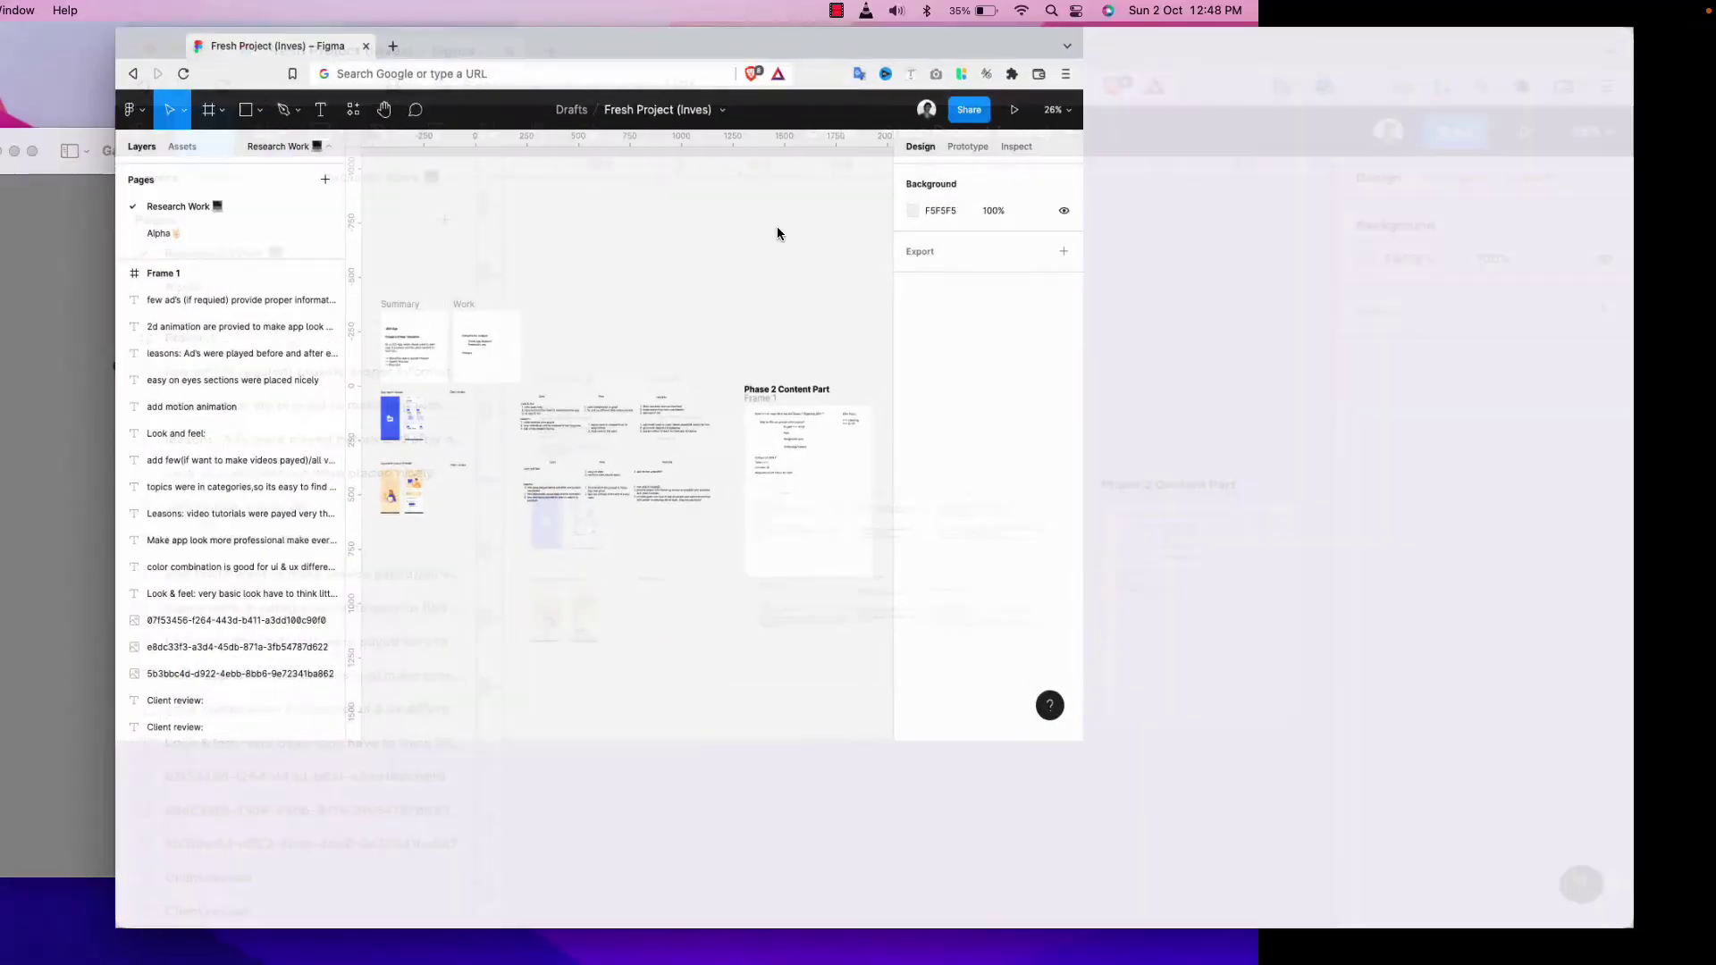
- Draw a grey square, Rectangle 1, on the empty canvas
scroll(766, 379, left, 5)
scroll(802, 487, up, 5)
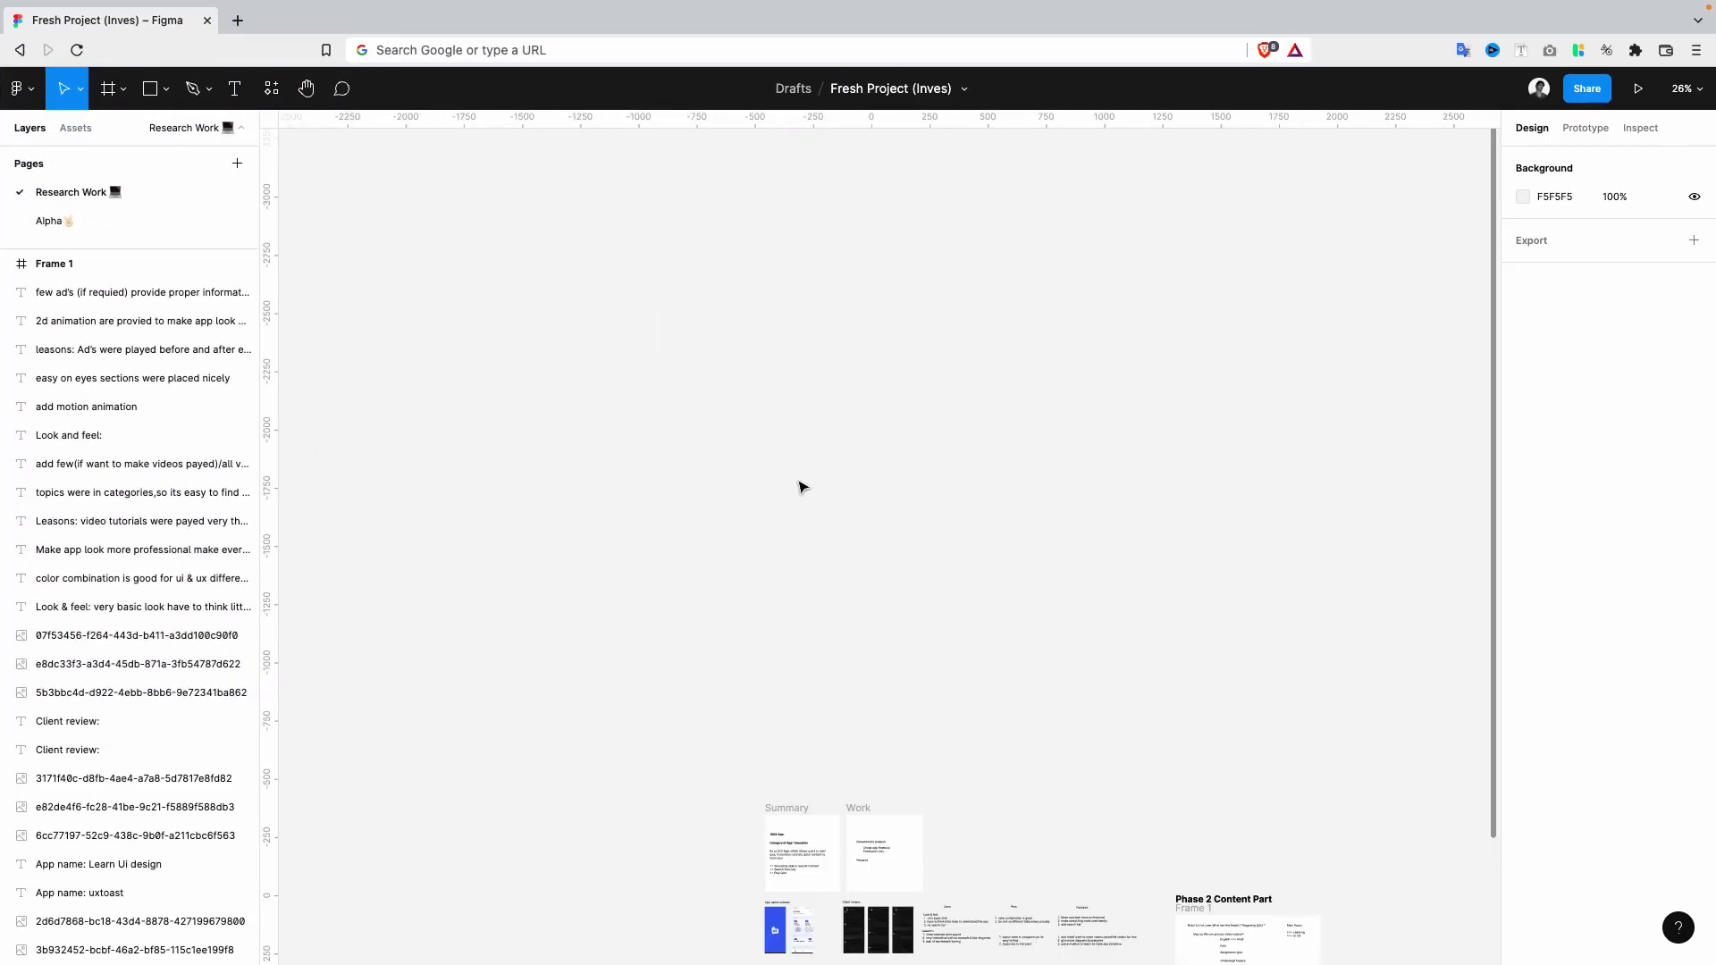
ctrl+scroll(828, 846, up, 5)
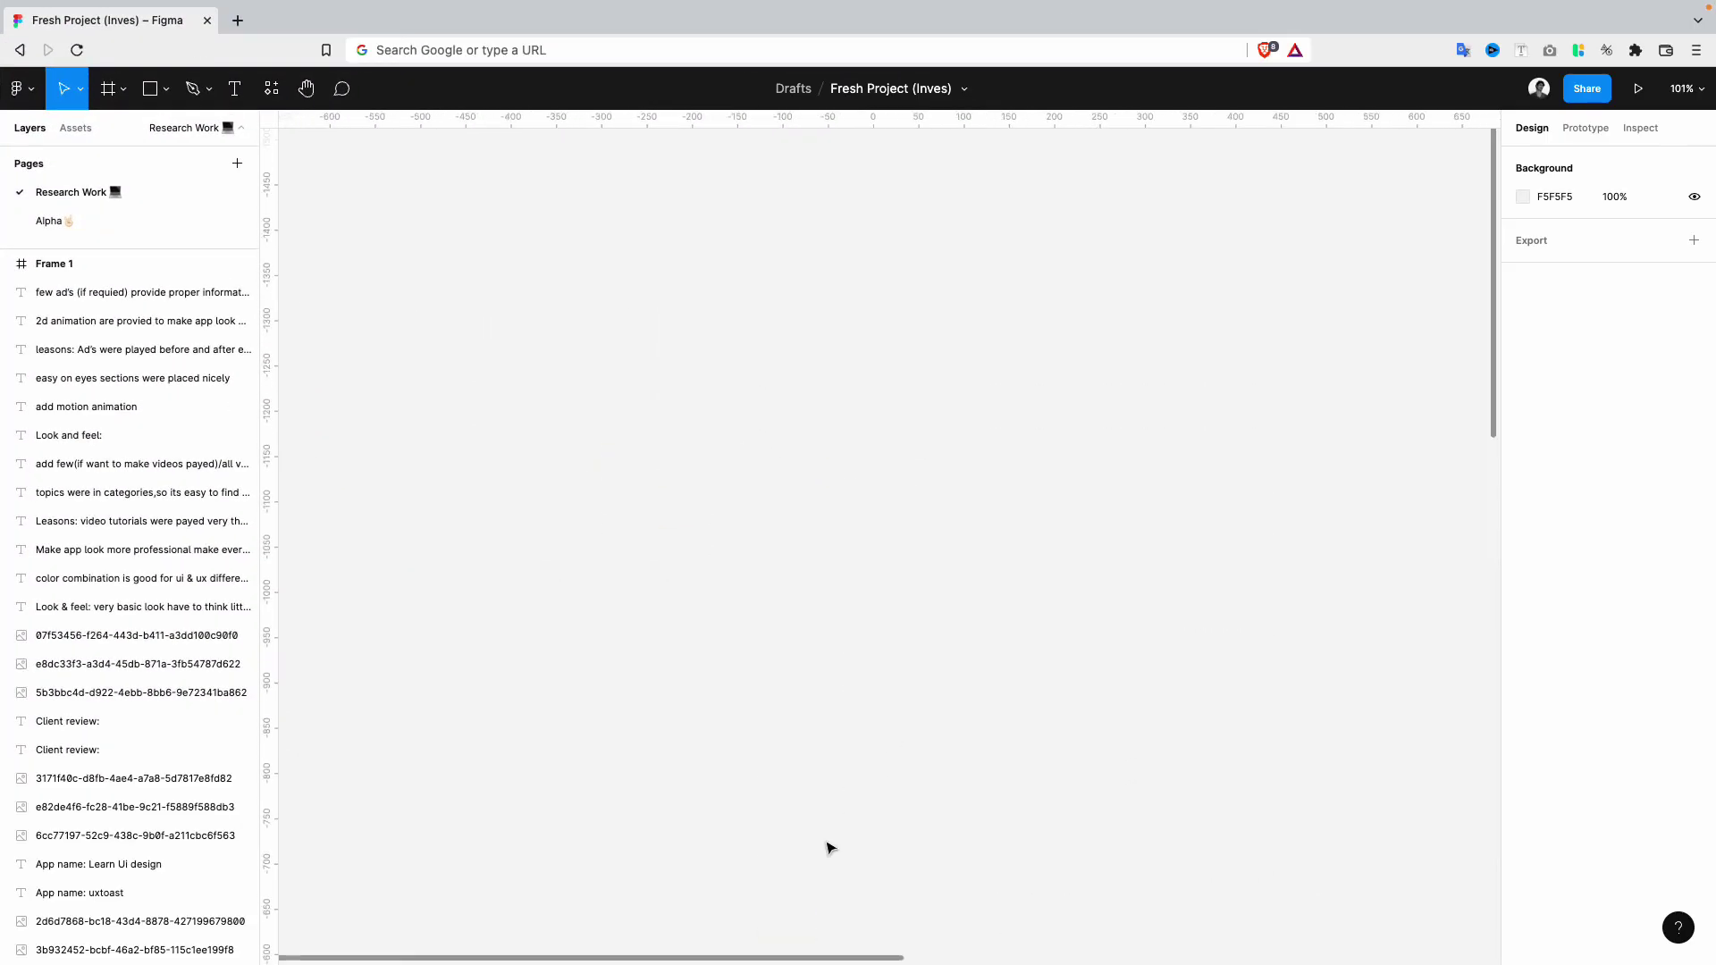
click(150, 89)
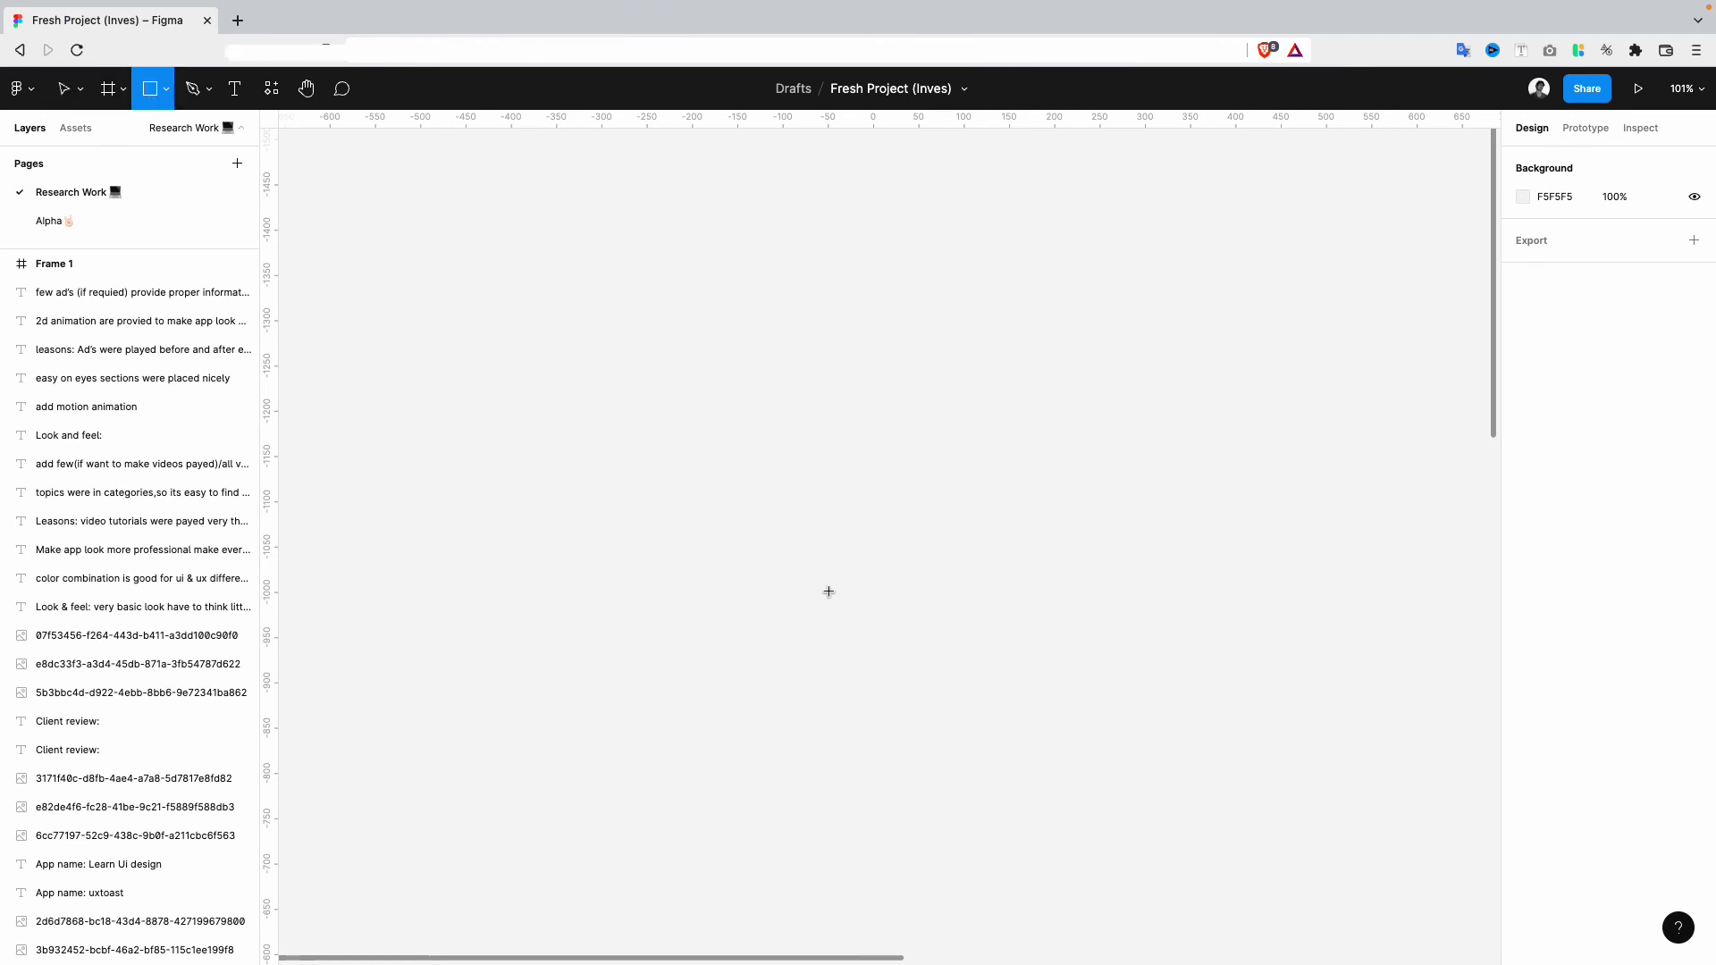
mouse_move(687, 480)
alt+shift+mouse_down()
mouse_move(800, 610)
mouse_move(791, 597)
alt+shift+mouse_up()
click(1038, 567)
click(679, 473)
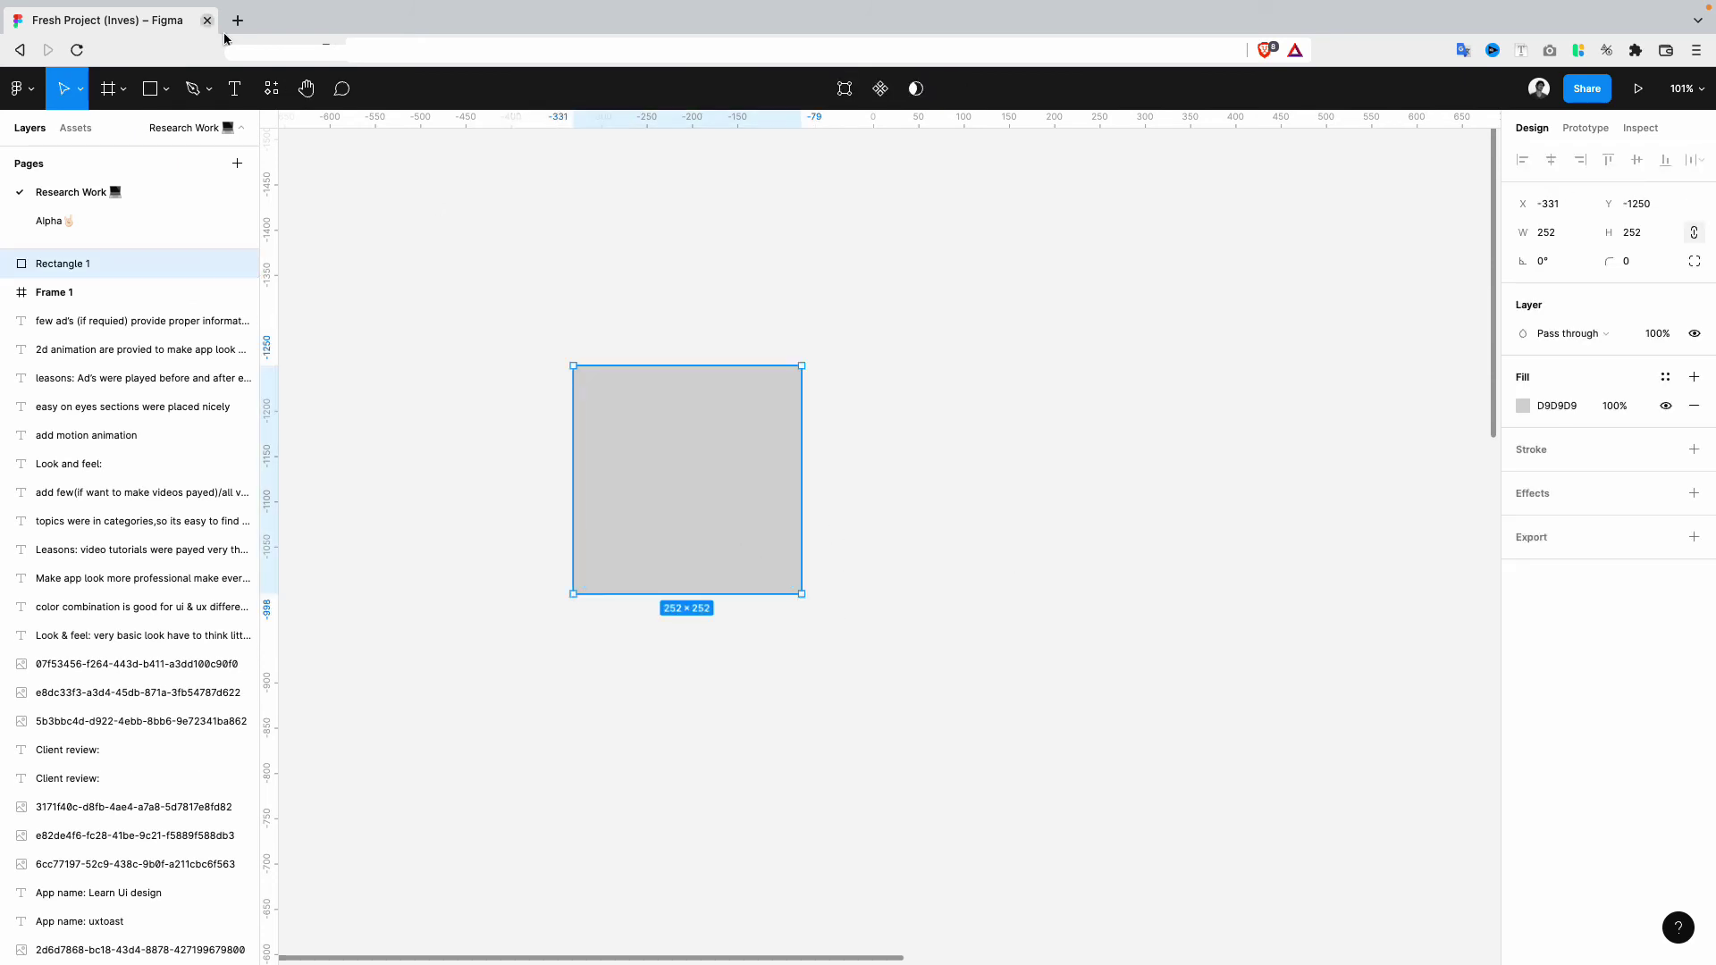
- Draw a frame right of the square, fill it FF0000, and choose Place image…
click(108, 88)
drag(852, 317, 1159, 611)
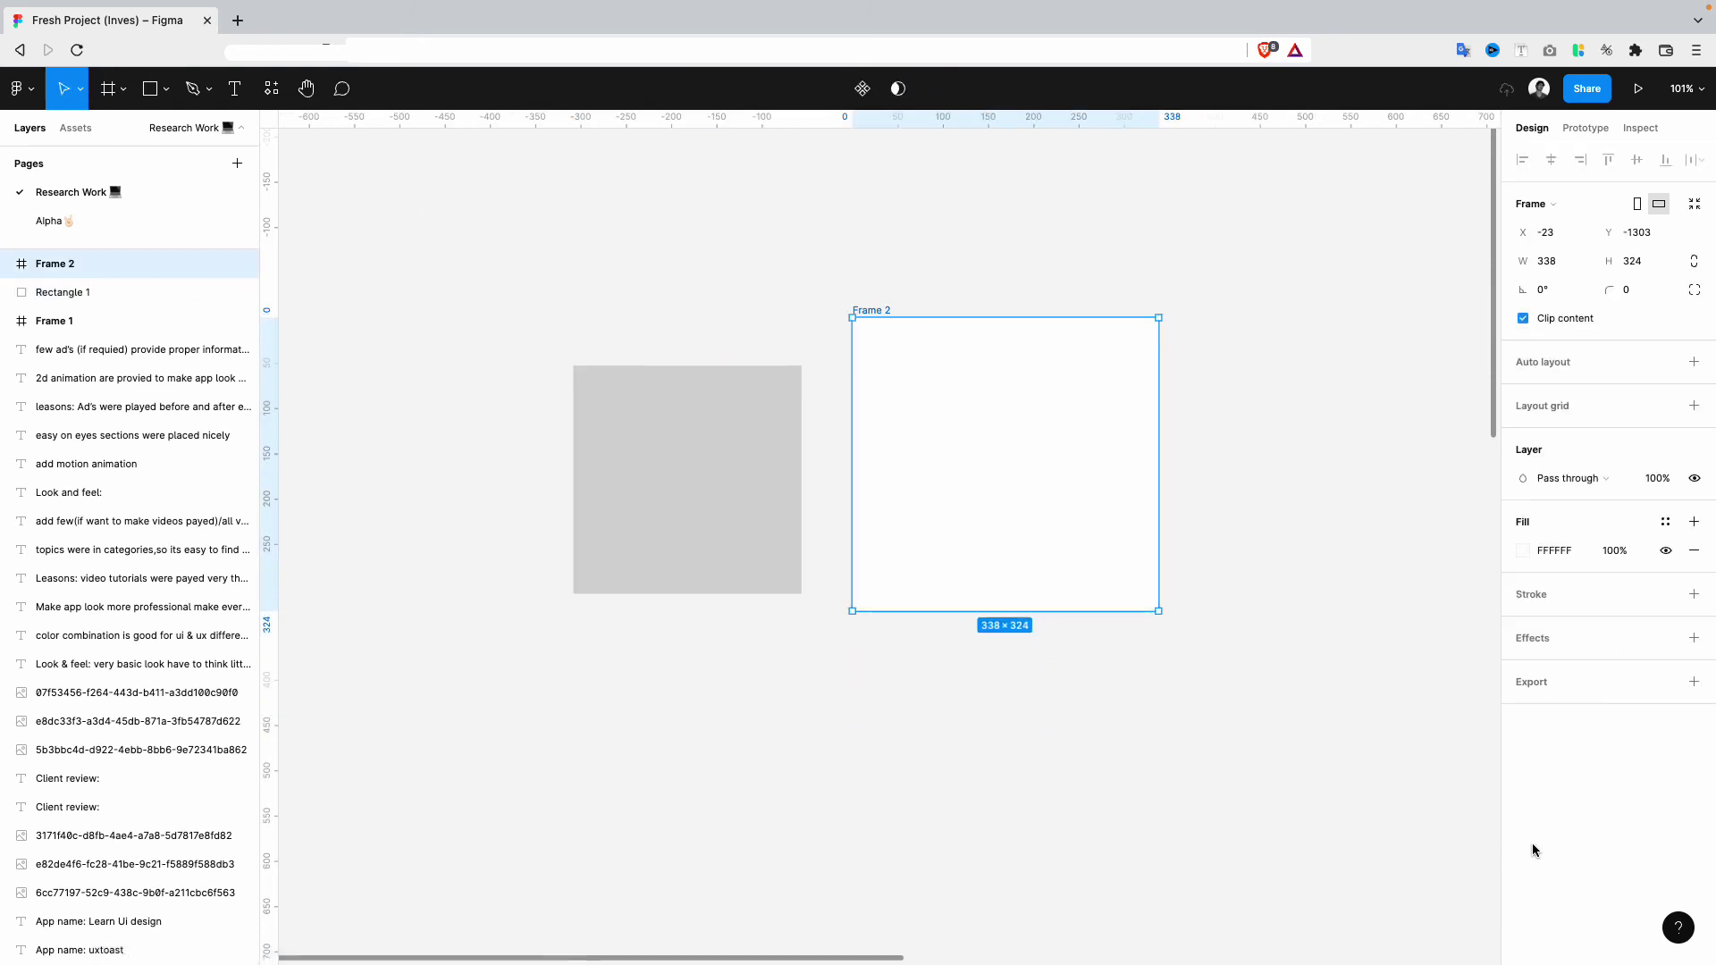
click(1520, 550)
text(FF0000)
key(Return)
click(581, 463)
key(Escape)
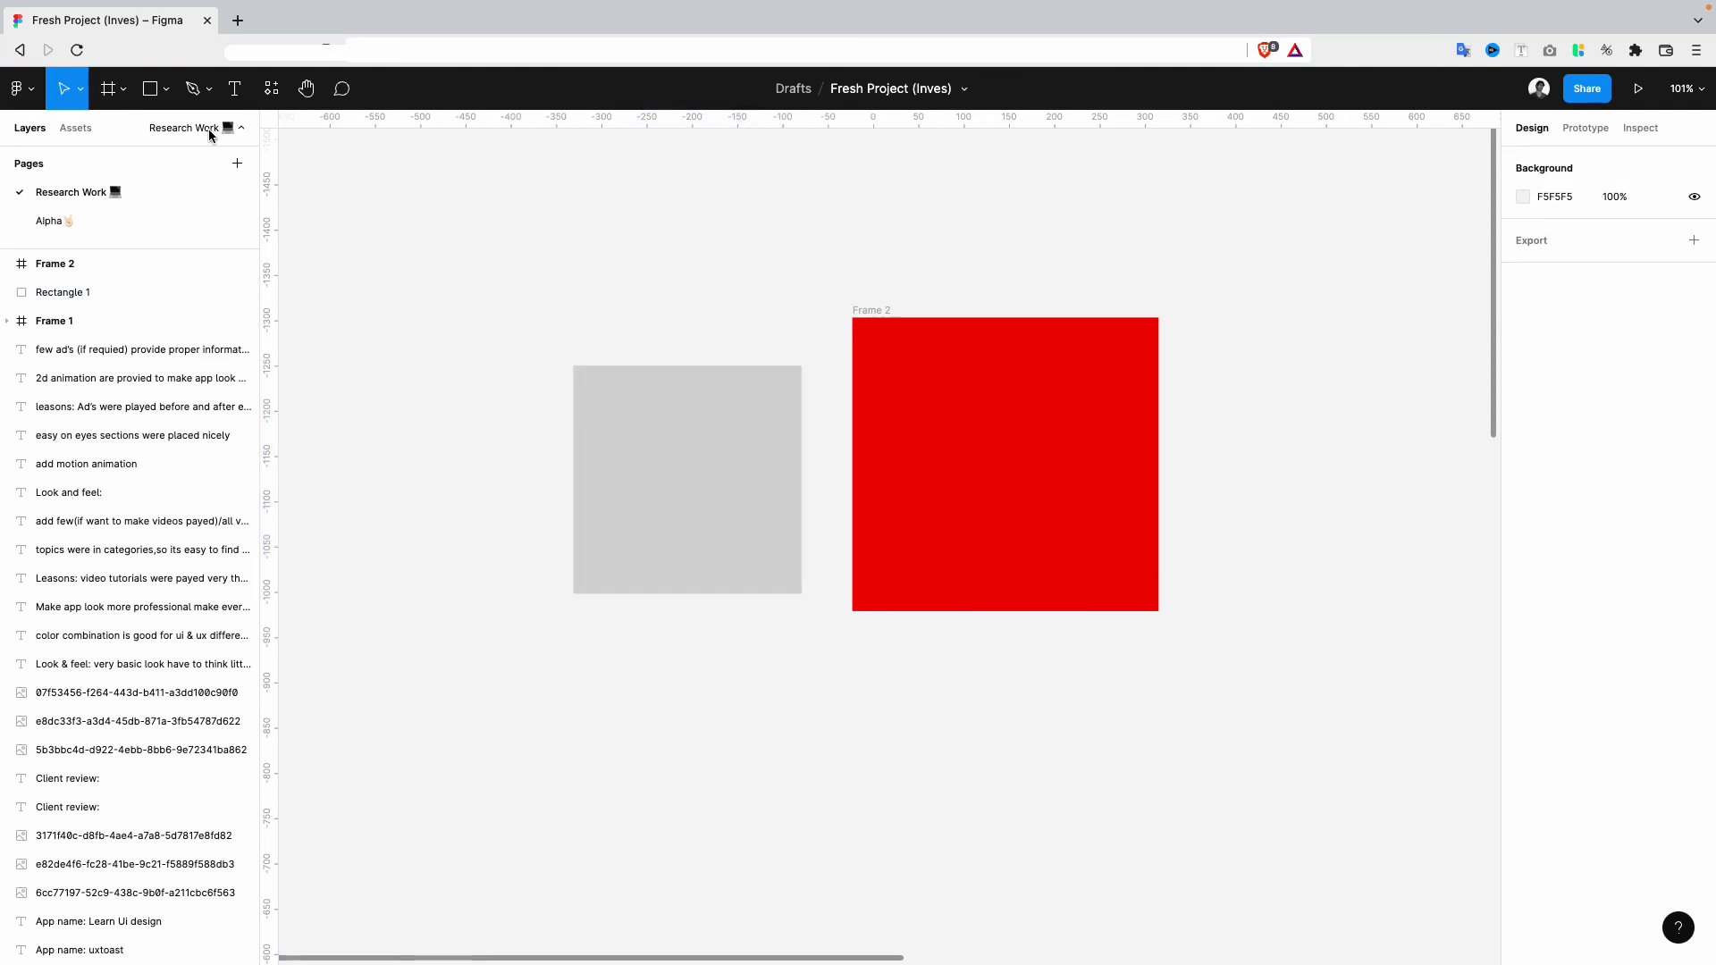
click(166, 88)
click(134, 263)
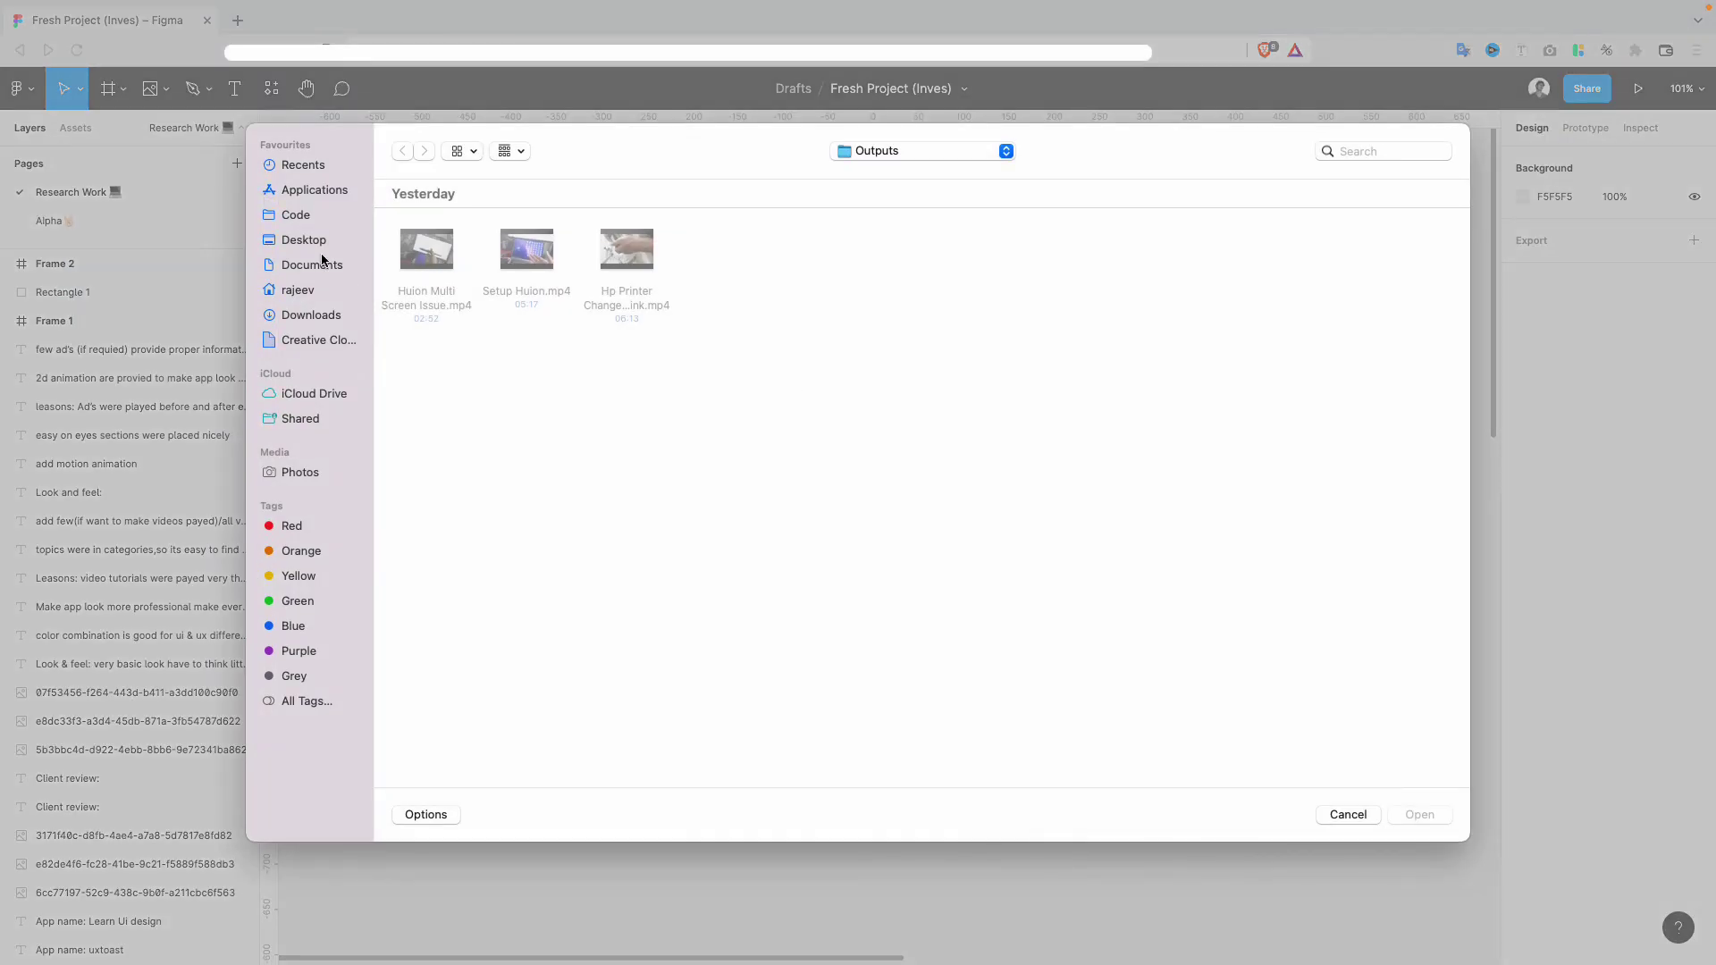
- Place Gaga.png from the Desktop into the grey rectangle and drag it into the red frame
click(304, 239)
double_click(438, 255)
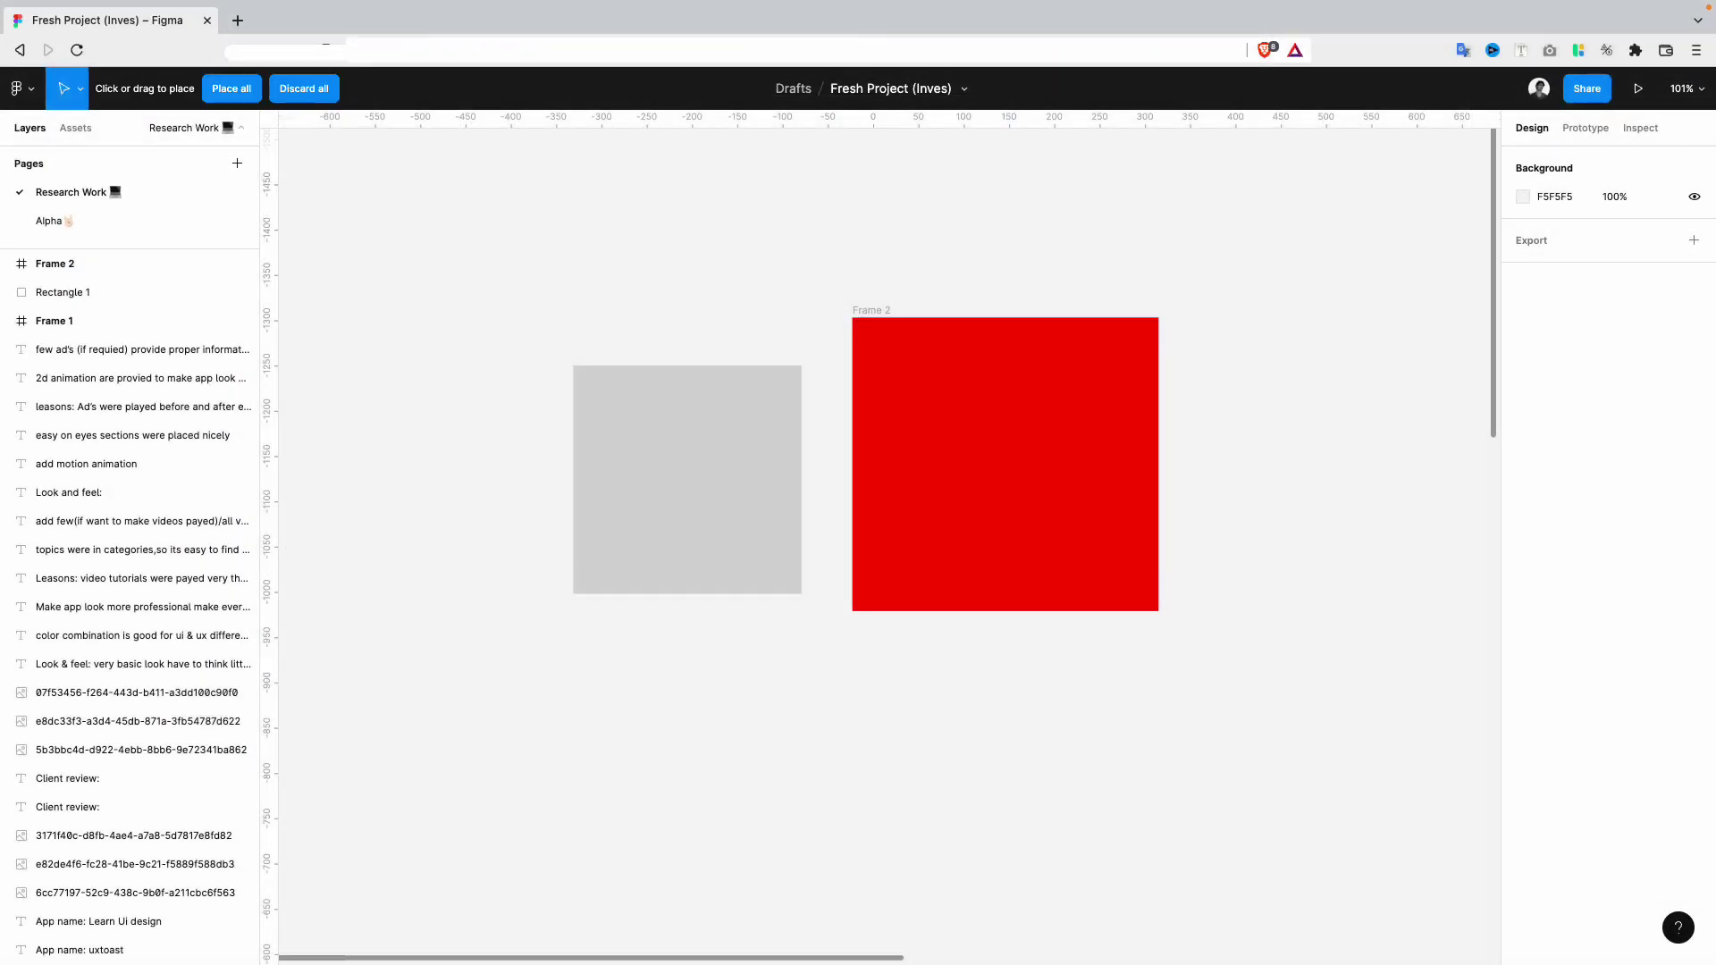
click(682, 421)
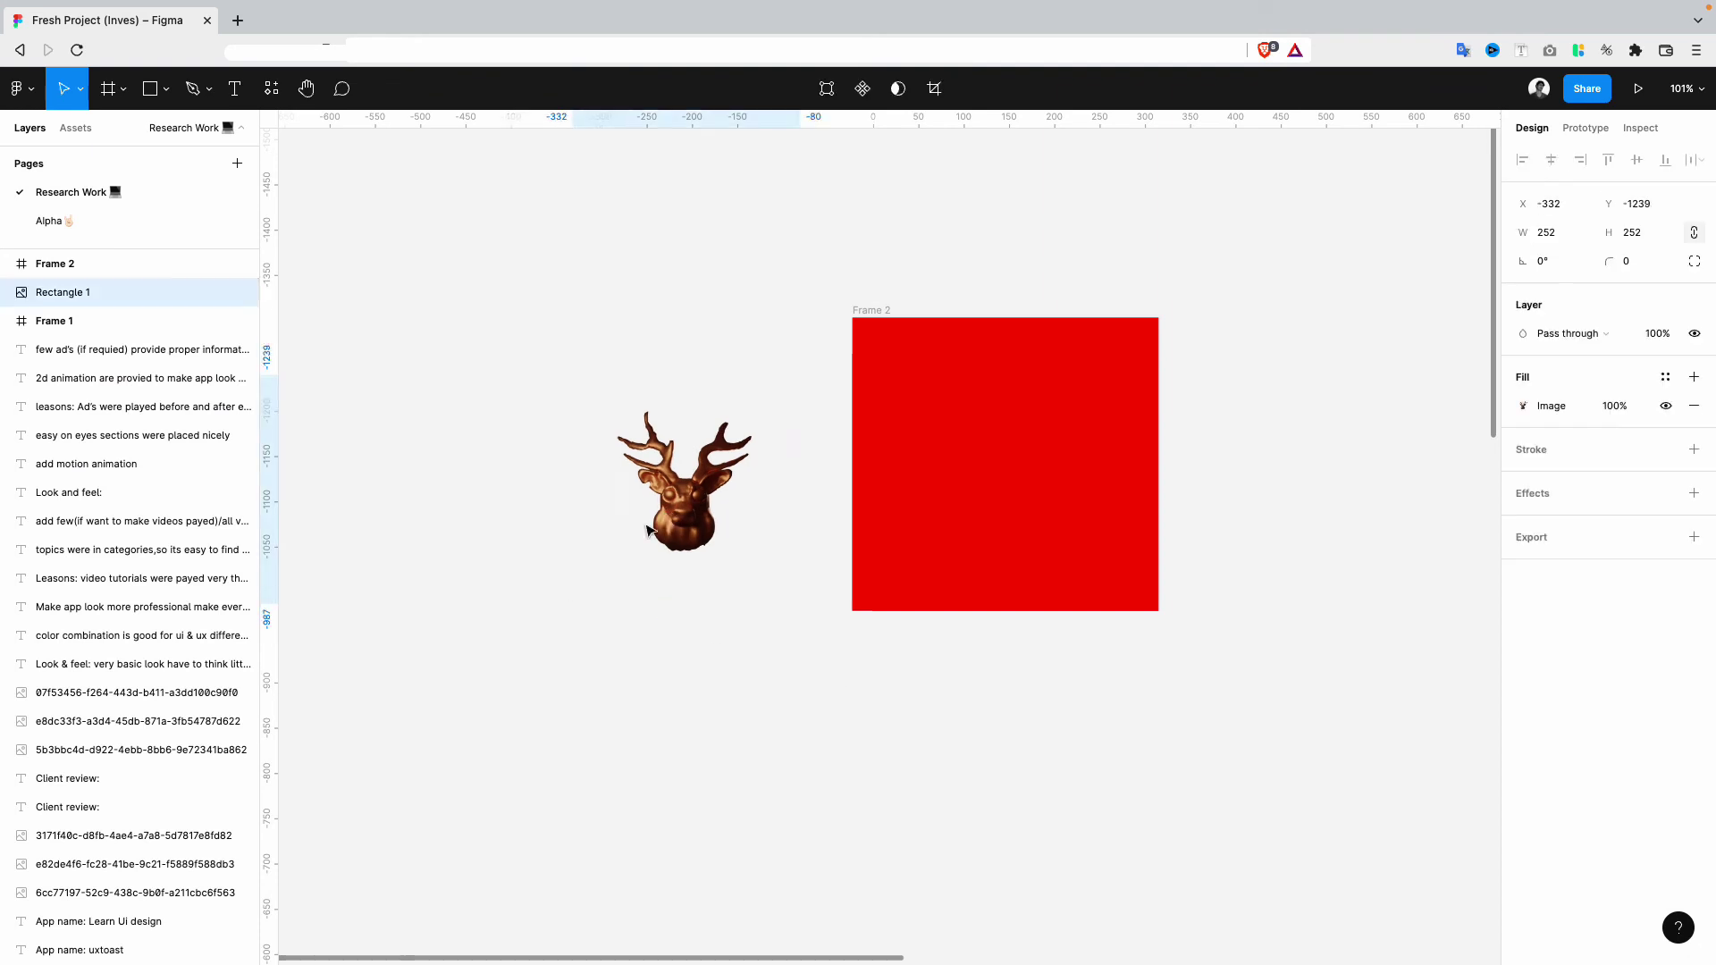
drag(647, 531, 996, 515)
ctrl+scroll(1059, 407, up, 5)
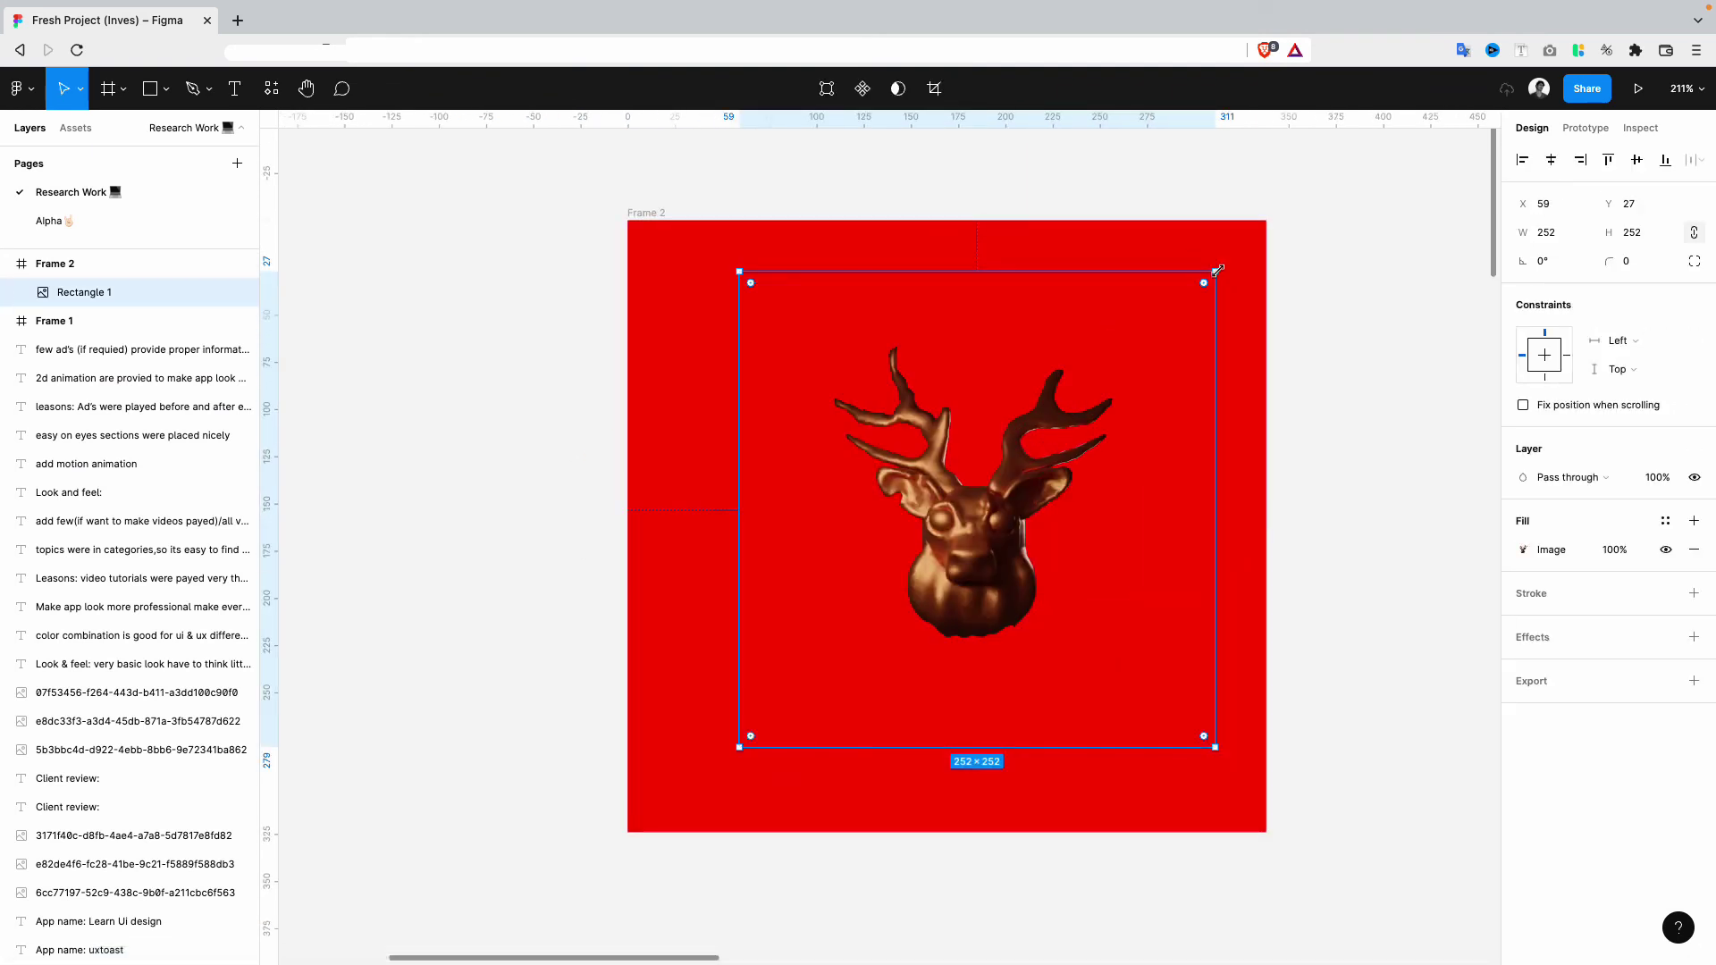
click(1314, 467)
ctrl+scroll(1316, 468, down, 5)
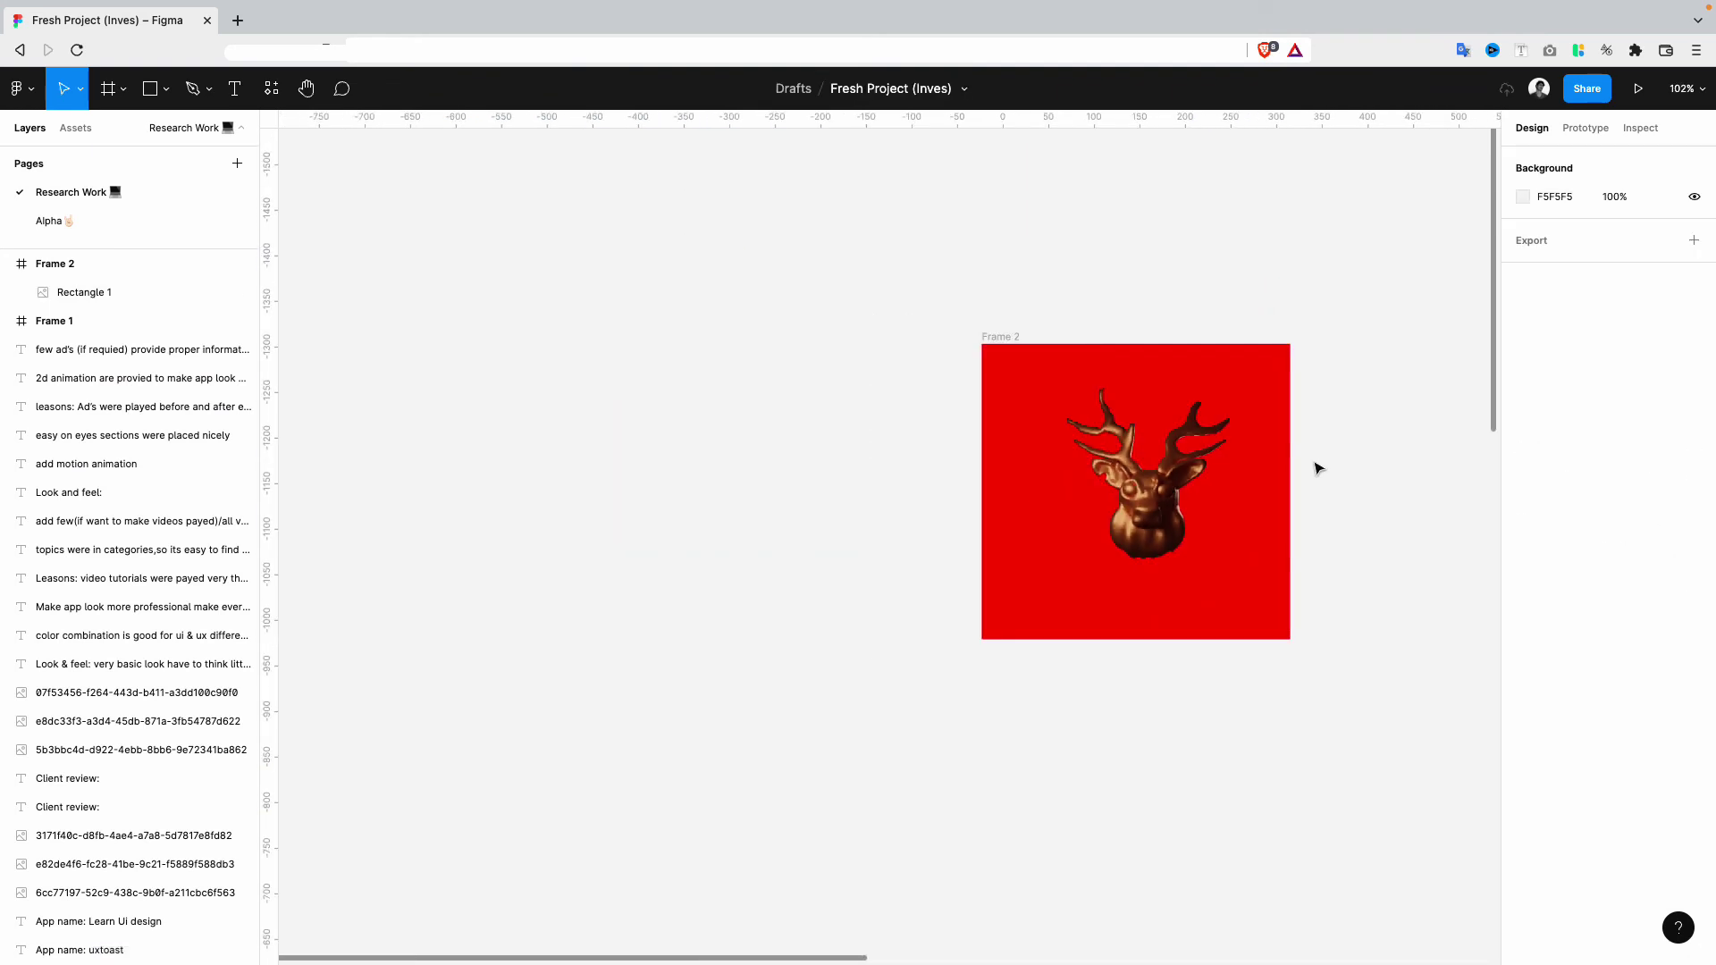